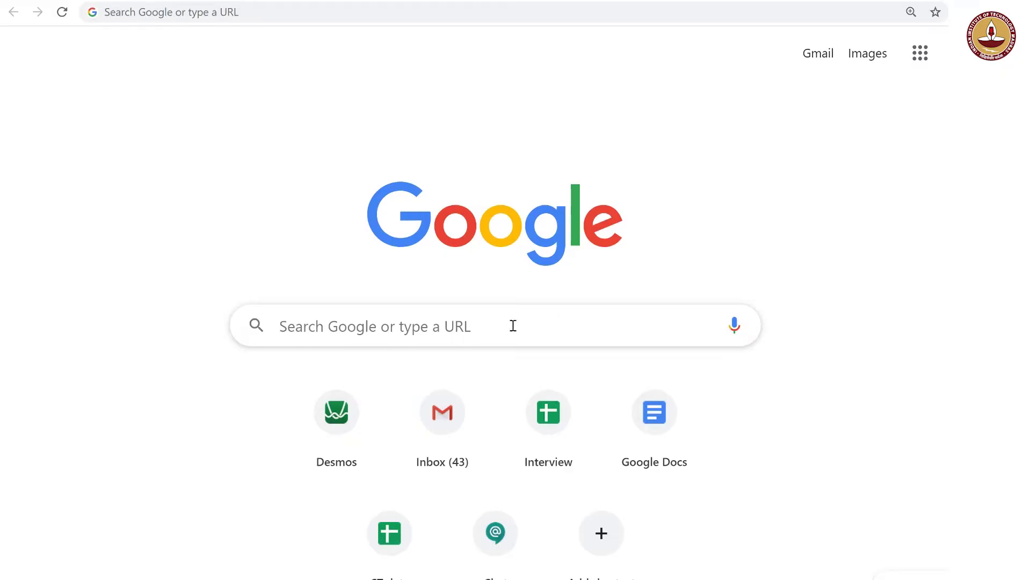
Step: Search Google for 'sumif google sheets' using the autocomplete suggestion
{"action": "type", "text": "sumif"}
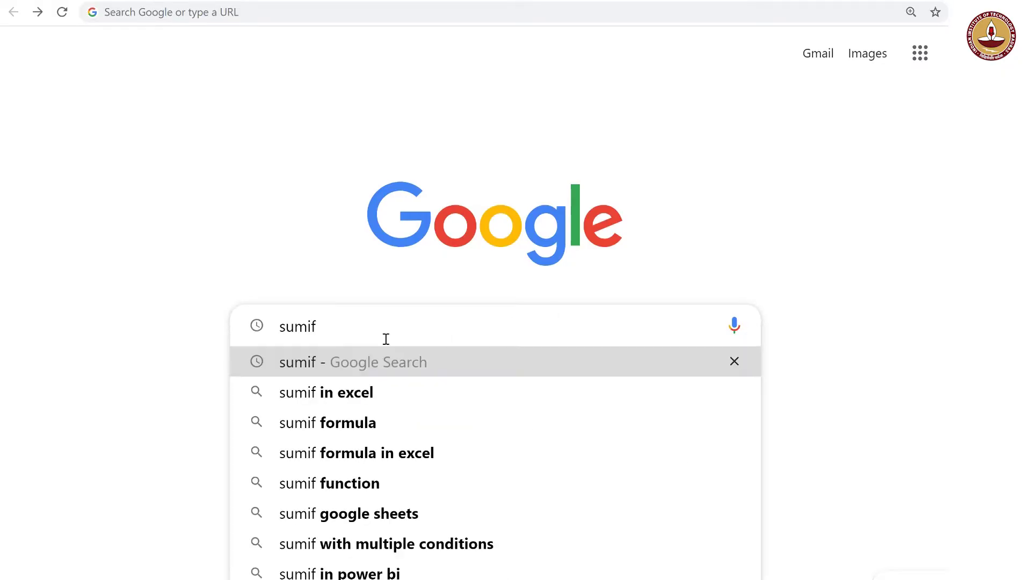
{"action": "key", "text": "Down"}
{"action": "key", "text": "Down"}
{"action": "key", "text": "Down"}
{"action": "key", "text": "Down"}
{"action": "key", "text": "Down"}
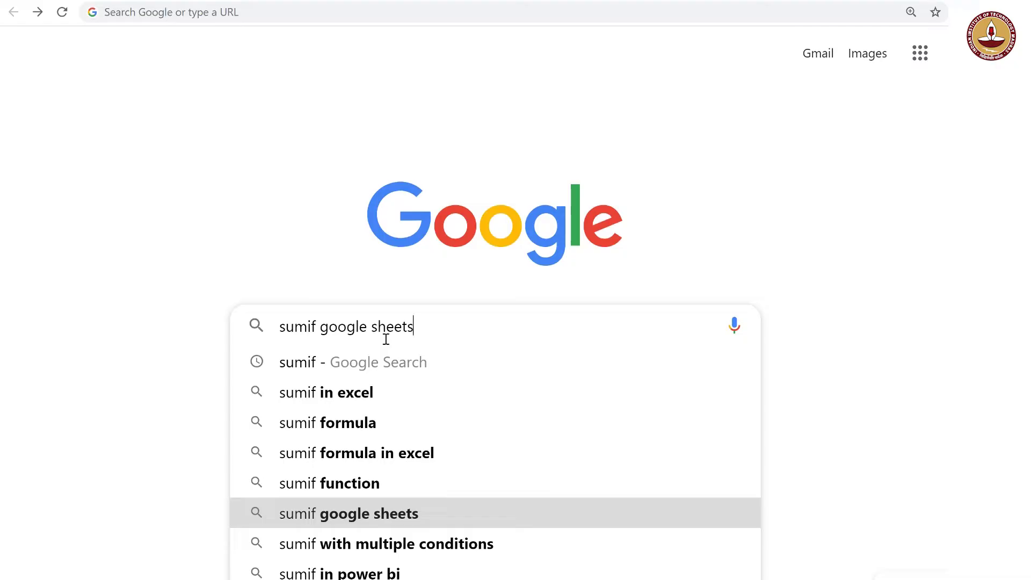
{"action": "key", "text": "Return"}
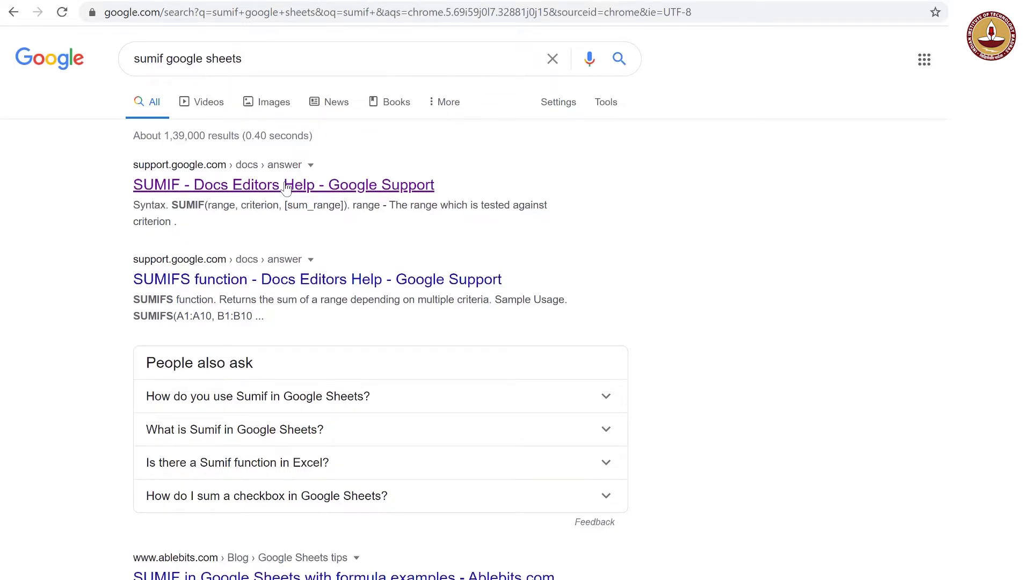
Step: Open the SUMIF Docs Editors Help article and scroll to its Syntax section
{"action": "left_click", "coordinate": [286, 185]}
{"action": "scroll", "coordinate": [417, 372], "scroll_direction": "down", "scroll_amount": 5}
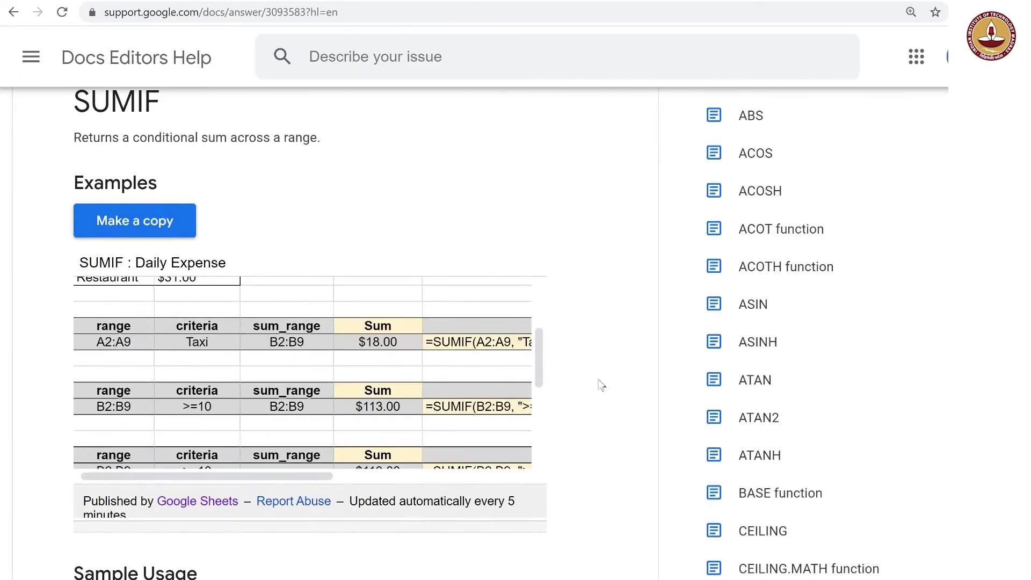
{"action": "scroll", "coordinate": [623, 459], "scroll_direction": "down", "scroll_amount": 6}
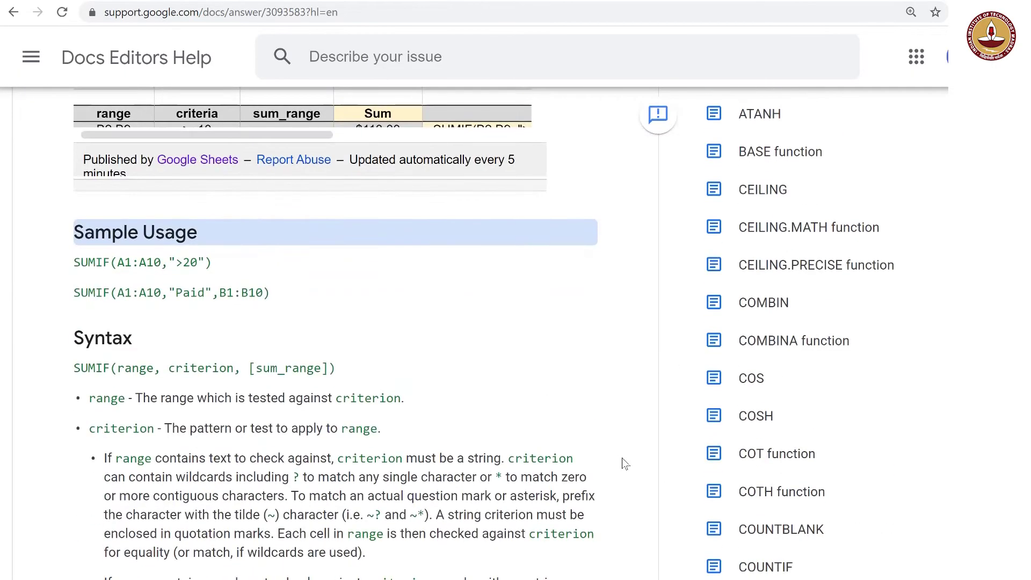
{"action": "scroll", "coordinate": [622, 457], "scroll_direction": "down", "scroll_amount": 3}
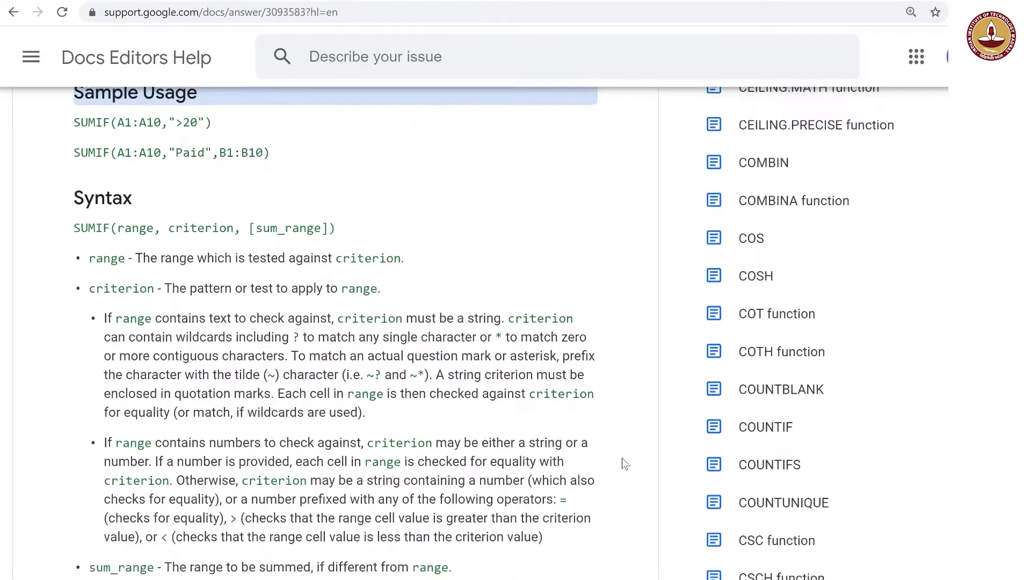
{"action": "scroll", "coordinate": [622, 457], "scroll_direction": "up", "scroll_amount": 1}
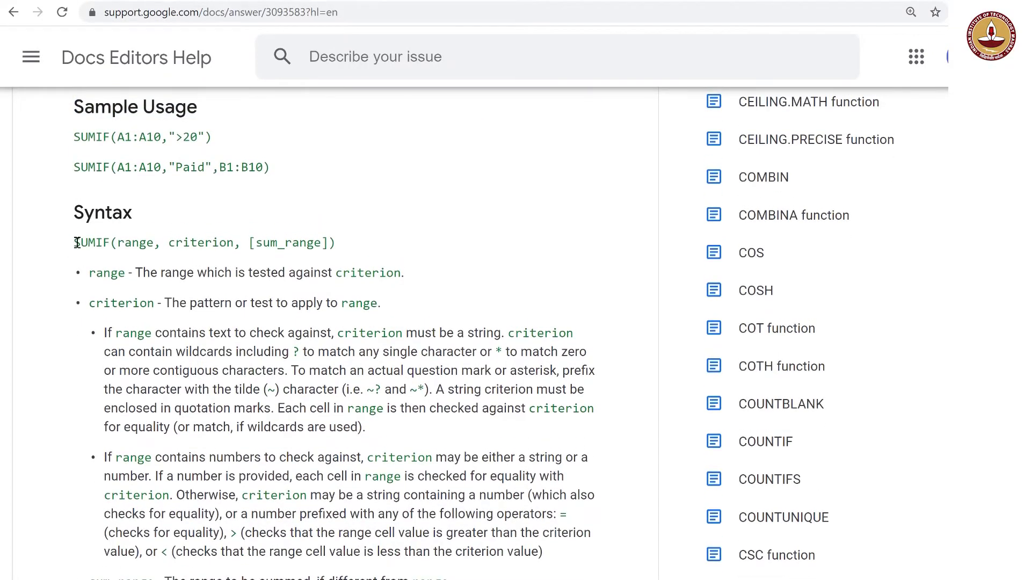
Step: Highlight the SUMIF syntax, the range description, criterion with its description, and sum_range
{"action": "left_click_drag", "start_coordinate": [77, 243], "coordinate": [404, 272]}
{"action": "left_click", "coordinate": [138, 272]}
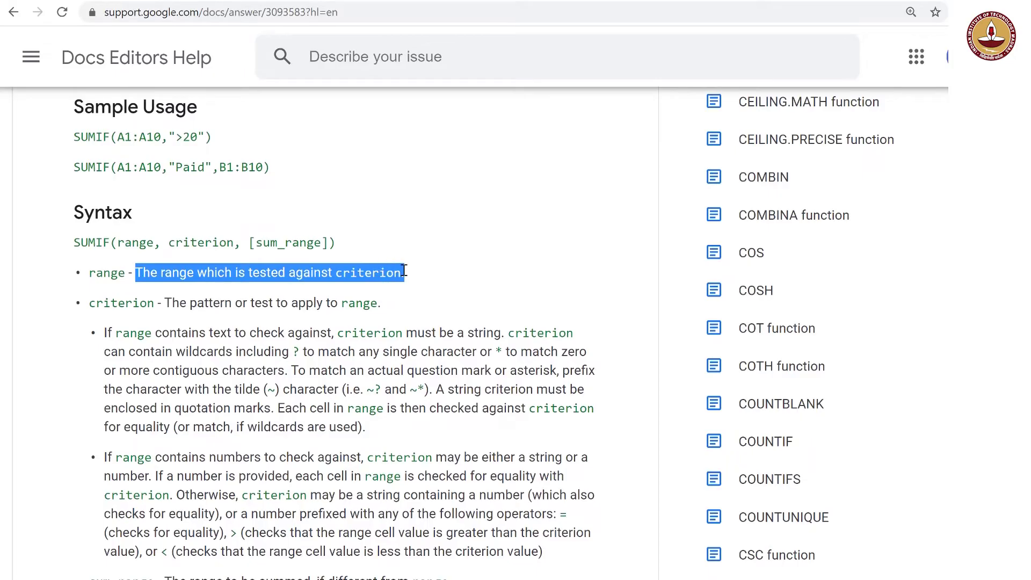
{"action": "left_click", "coordinate": [404, 271]}
{"action": "left_click_drag", "start_coordinate": [175, 245], "coordinate": [234, 245]}
{"action": "left_click", "coordinate": [235, 245]}
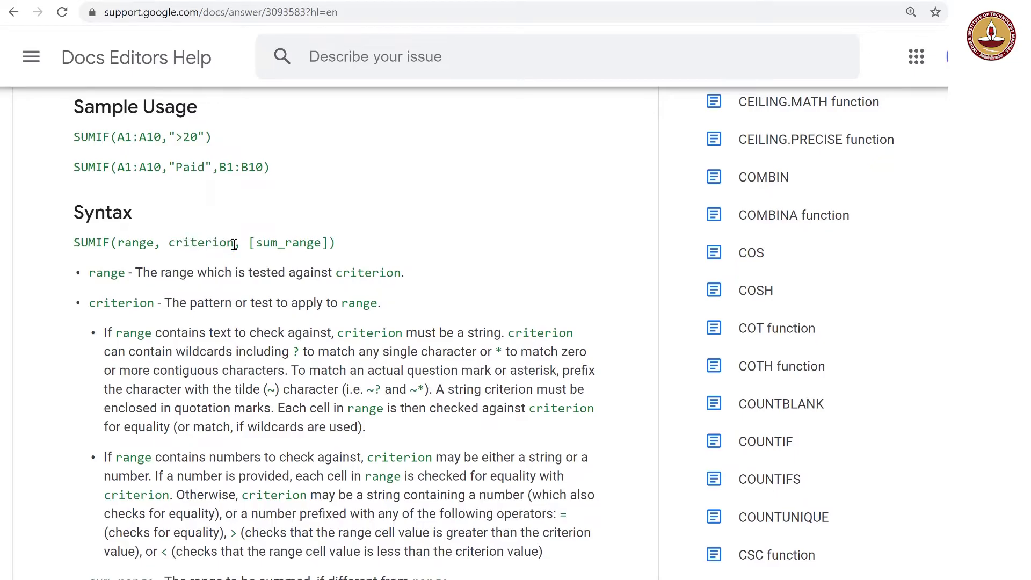
{"action": "left_click_drag", "start_coordinate": [161, 302], "coordinate": [381, 305]}
{"action": "left_click", "coordinate": [381, 304]}
{"action": "left_click_drag", "start_coordinate": [245, 247], "coordinate": [332, 245]}
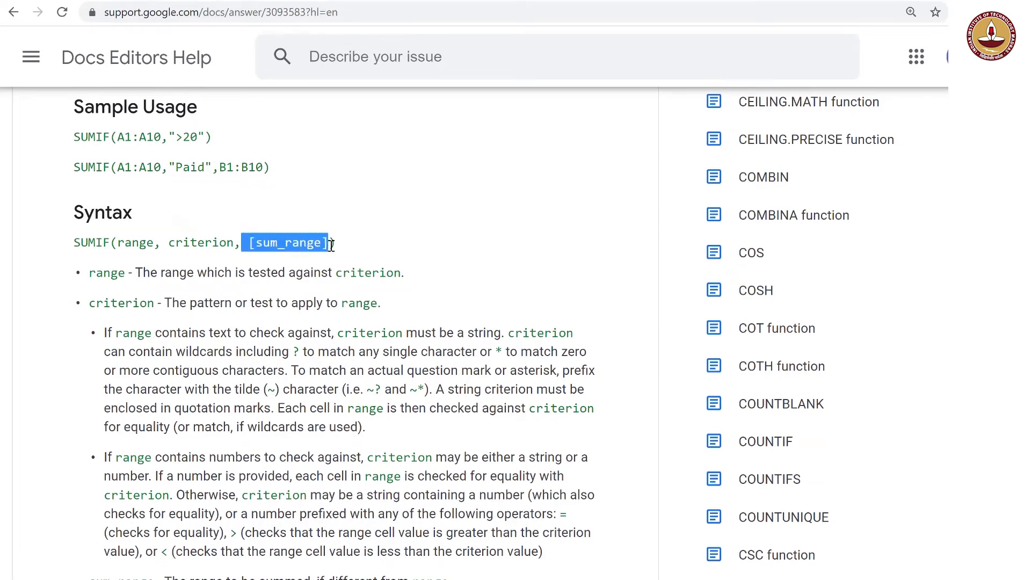
Step: Highlight the description of what the sum_range argument means
{"action": "left_click", "coordinate": [331, 244]}
{"action": "scroll", "coordinate": [333, 357], "scroll_direction": "down", "scroll_amount": 1}
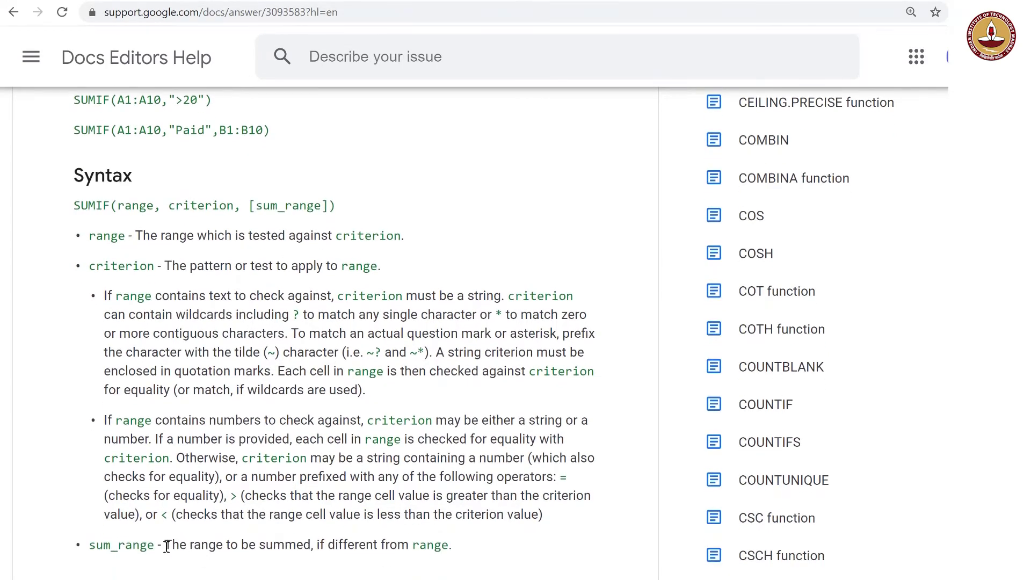
{"action": "left_click_drag", "start_coordinate": [166, 546], "coordinate": [312, 545]}
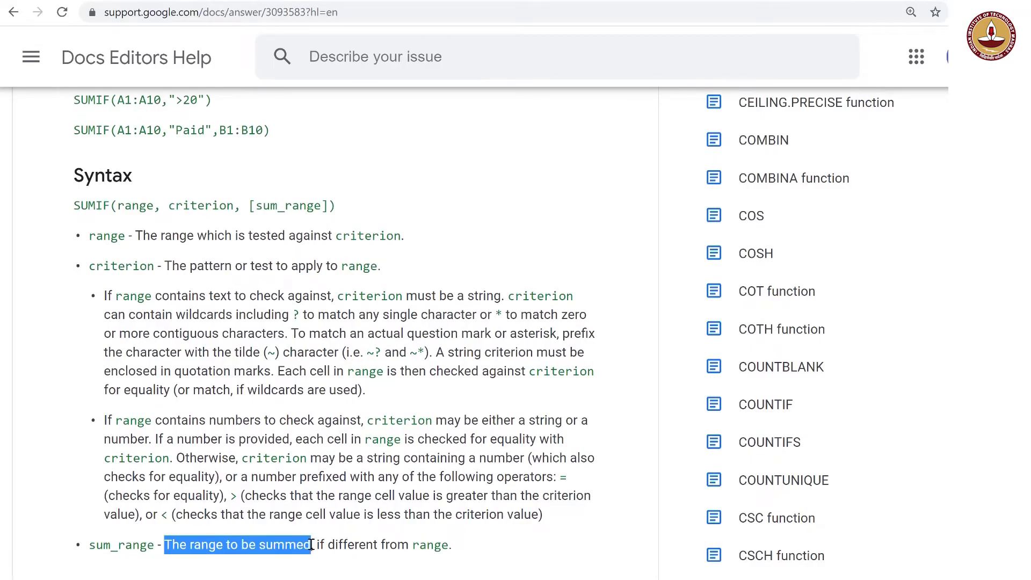
{"action": "left_click", "coordinate": [532, 461]}
Step: Highlight criterion, range and sum_range in the syntax, then switch to the Tutorial prep spreadsheet
{"action": "scroll", "coordinate": [531, 461], "scroll_direction": "up", "scroll_amount": 2}
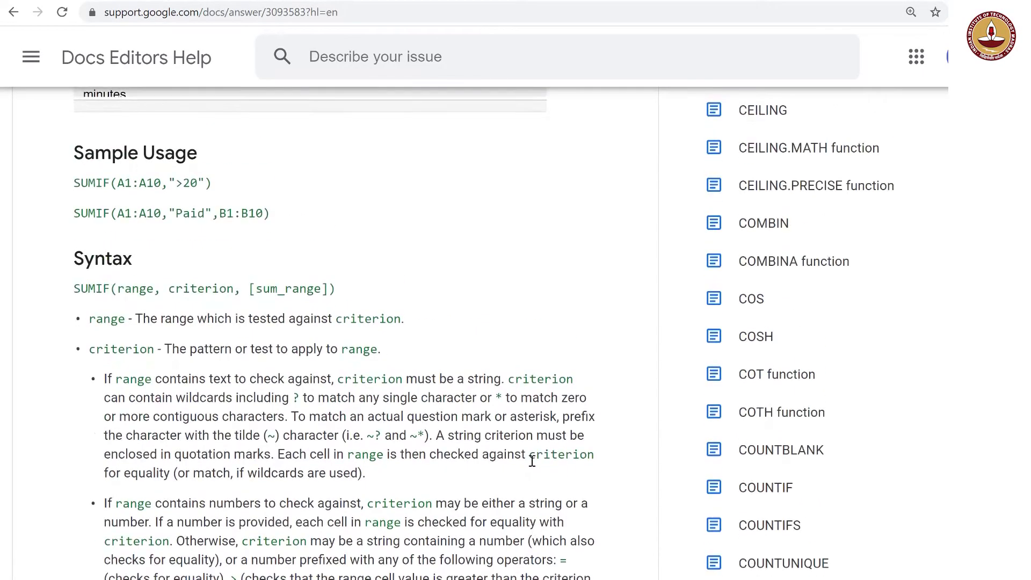
{"action": "scroll", "coordinate": [532, 461], "scroll_direction": "down", "scroll_amount": 1}
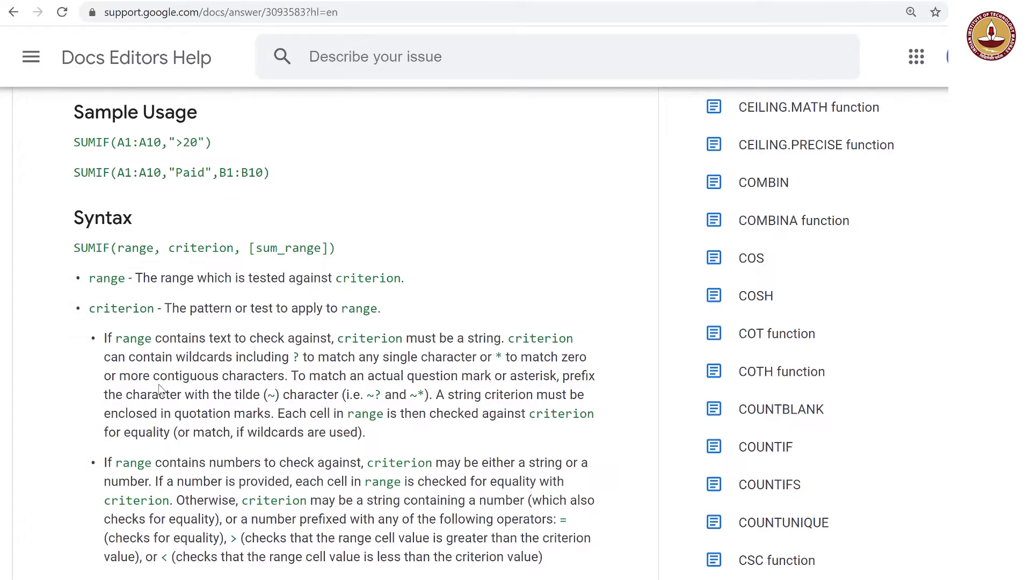
{"action": "left_click_drag", "start_coordinate": [167, 248], "coordinate": [232, 251]}
{"action": "left_click", "coordinate": [233, 251]}
{"action": "left_click_drag", "start_coordinate": [153, 249], "coordinate": [118, 250]}
{"action": "left_click", "coordinate": [165, 250]}
{"action": "left_click_drag", "start_coordinate": [249, 250], "coordinate": [326, 249]}
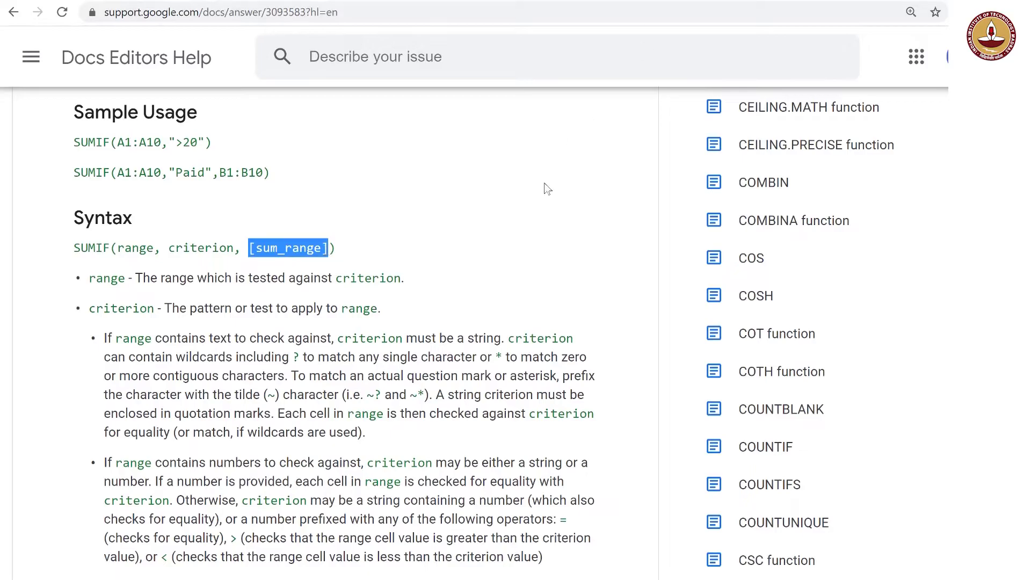
{"action": "left_click", "coordinate": [720, 1]}
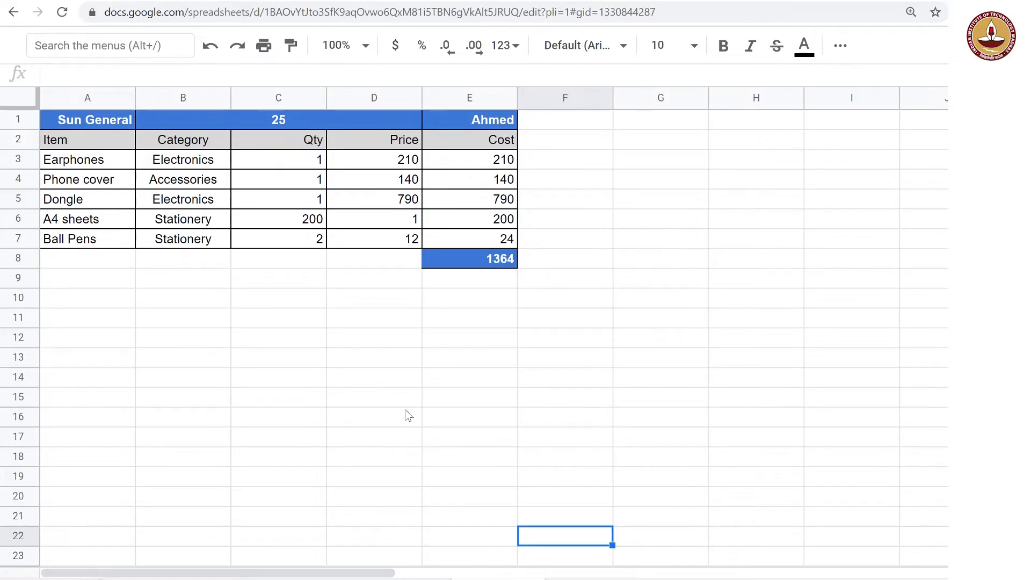
{"action": "left_click", "coordinate": [284, 362]}
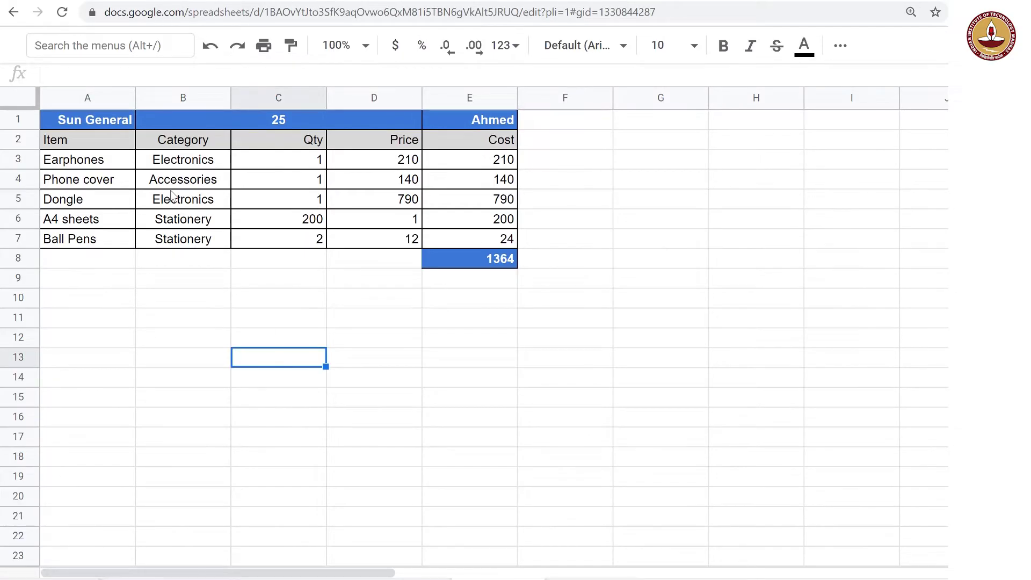
{"action": "left_click", "coordinate": [182, 226]}
{"action": "key", "text": "shift+Down"}
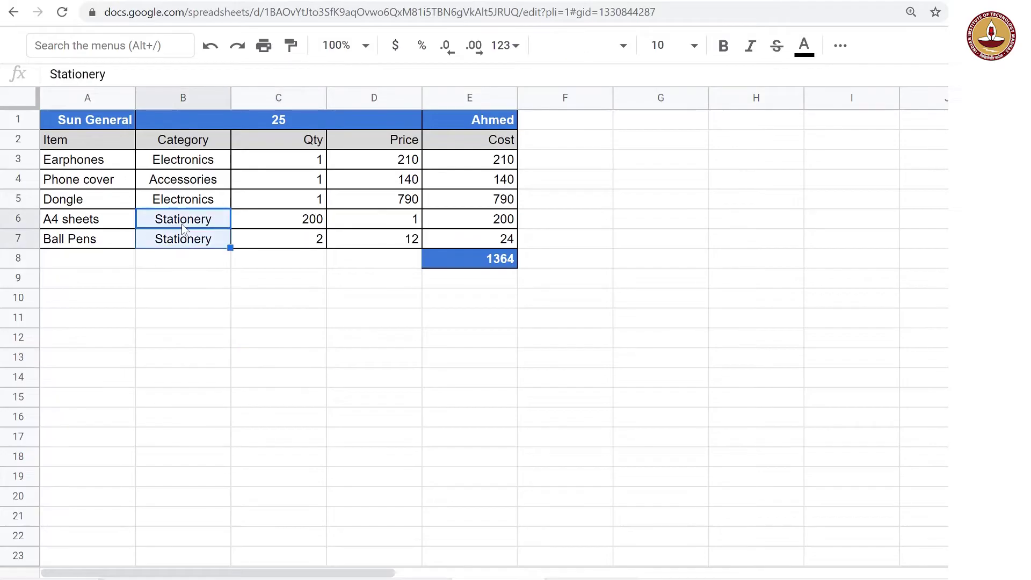
{"action": "left_click", "coordinate": [505, 220]}
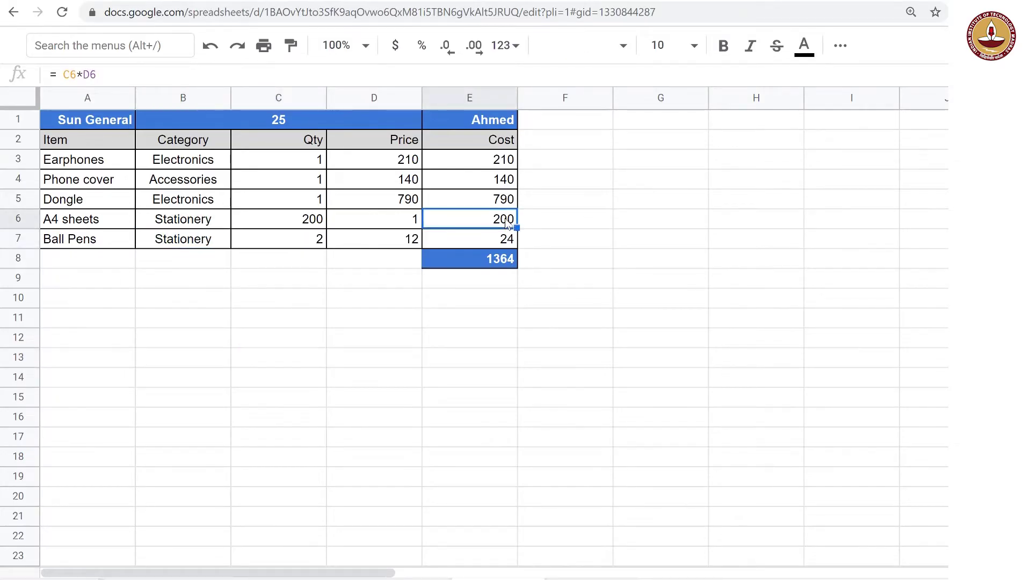
{"action": "key", "text": "shift+Down"}
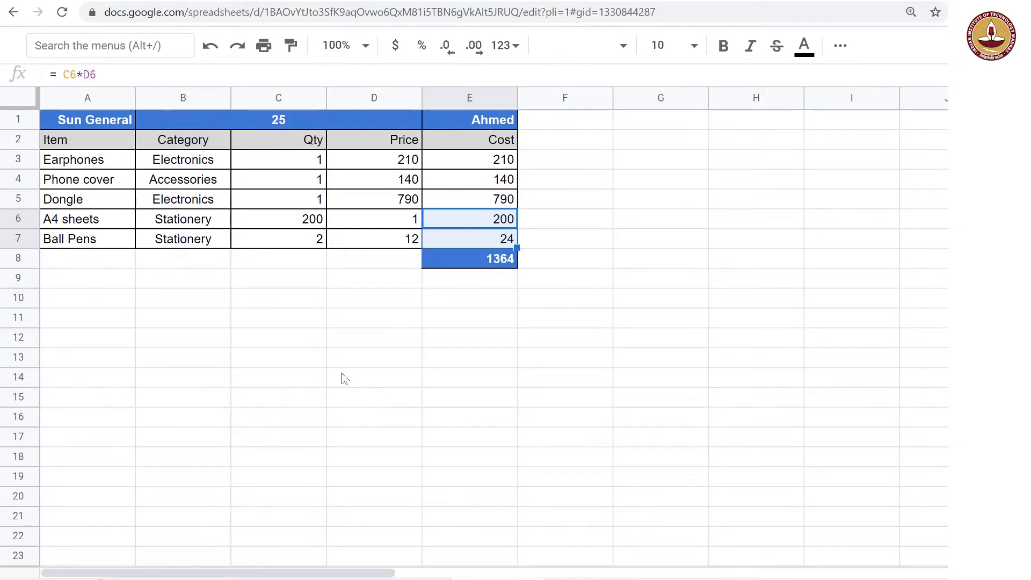
{"action": "left_click", "coordinate": [301, 375]}
Step: Enter =sumif(B3:B7,"Stationery",E3:E7) in C14, showing the Stationery total 224
{"action": "type", "text": "="}
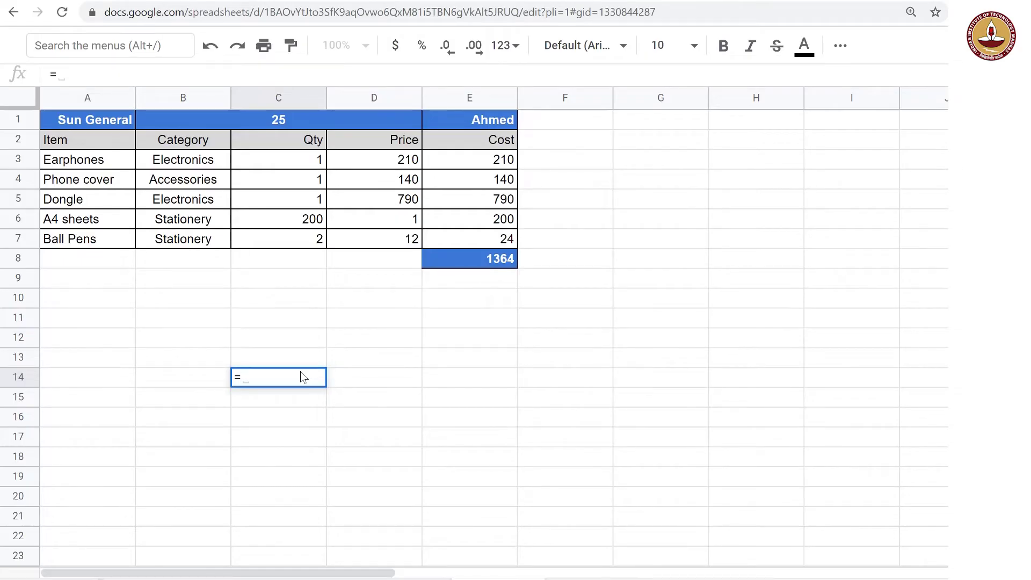
{"action": "type", "text": "su"}
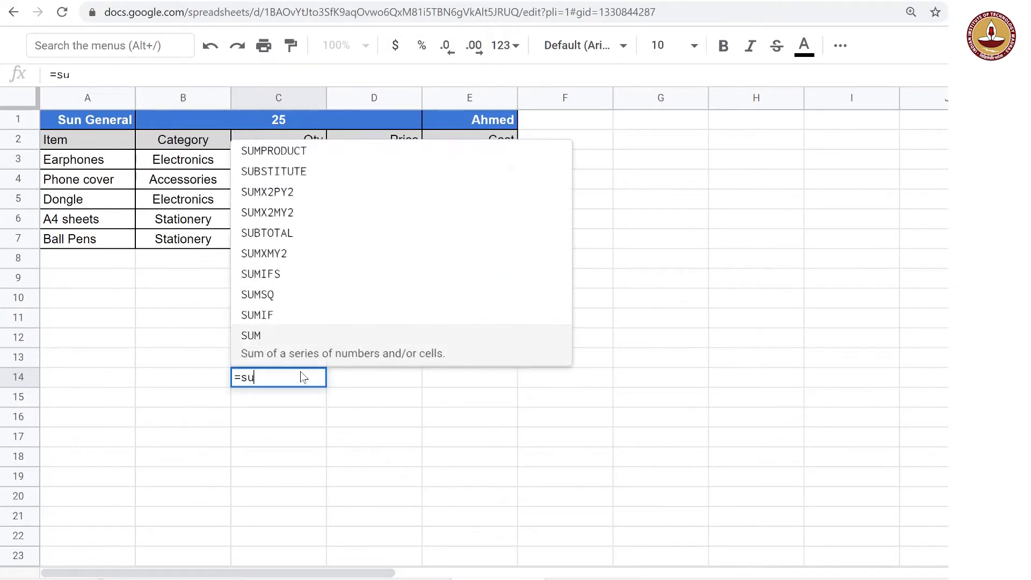
{"action": "type", "text": "mif("}
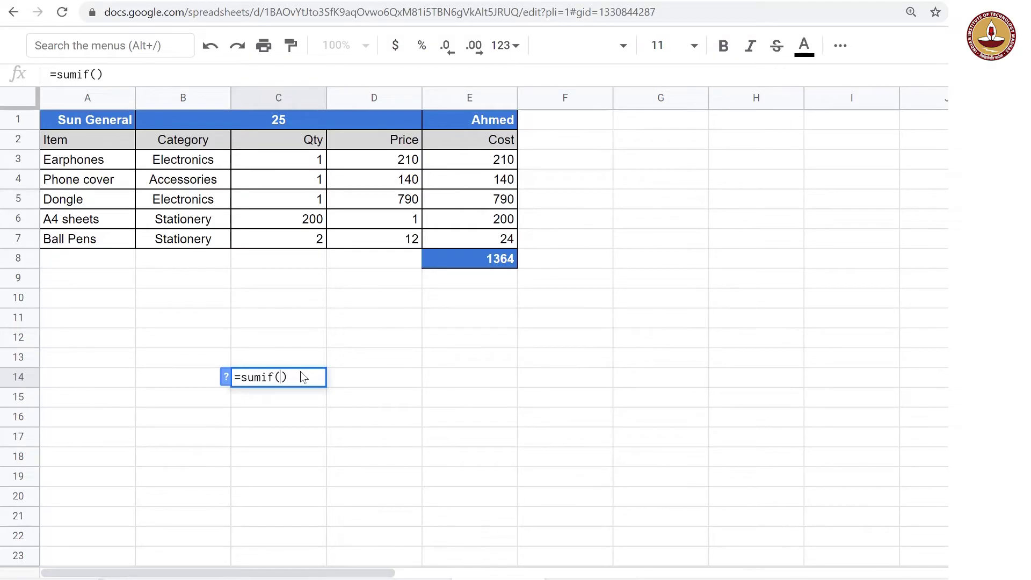
{"action": "left_click", "coordinate": [191, 166]}
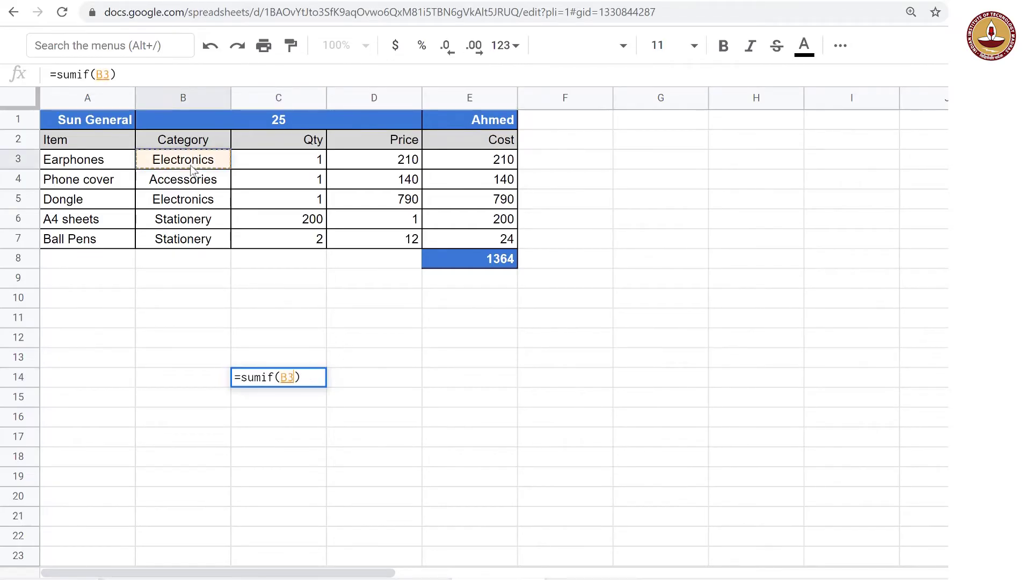
{"action": "key", "text": "shift+Down"}
{"action": "key", "text": "shift+Down"}
{"action": "key", "text": "shift+Down"}
{"action": "key", "text": "shift+Down"}
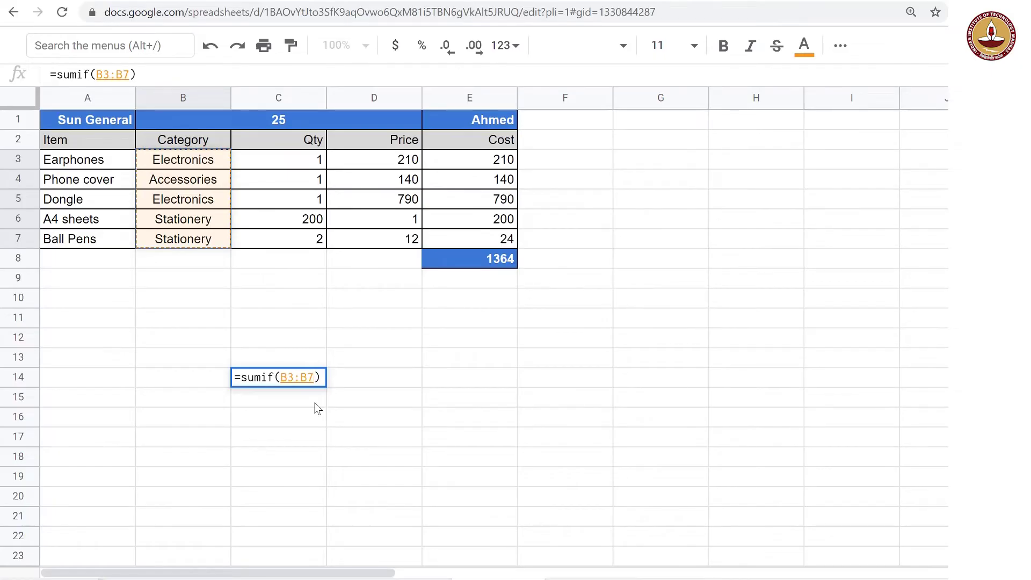
{"action": "type", "text": ","}
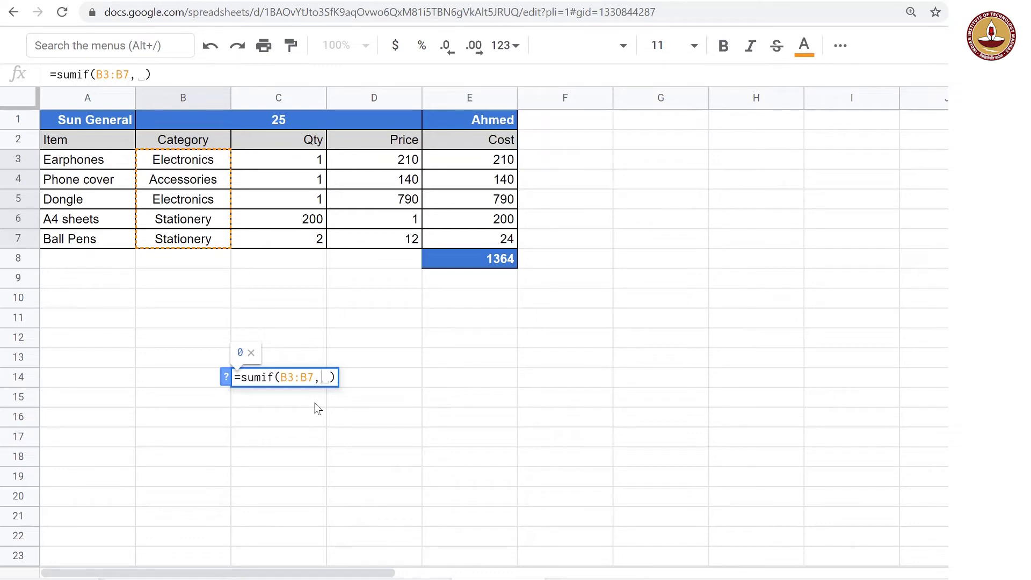
{"action": "type", "text": "\""}
{"action": "type", "text": "Station"}
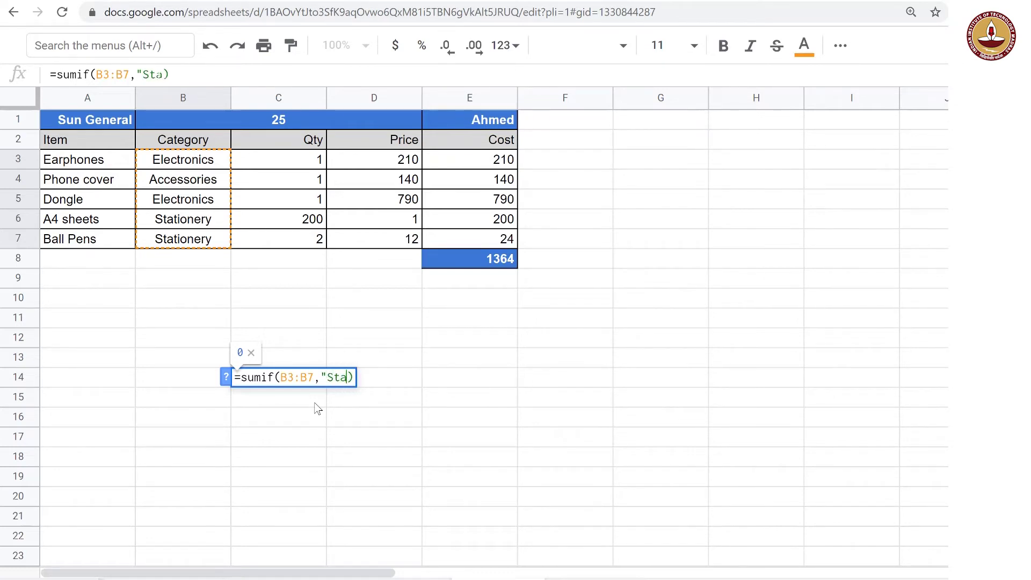
{"action": "type", "text": "ery\""}
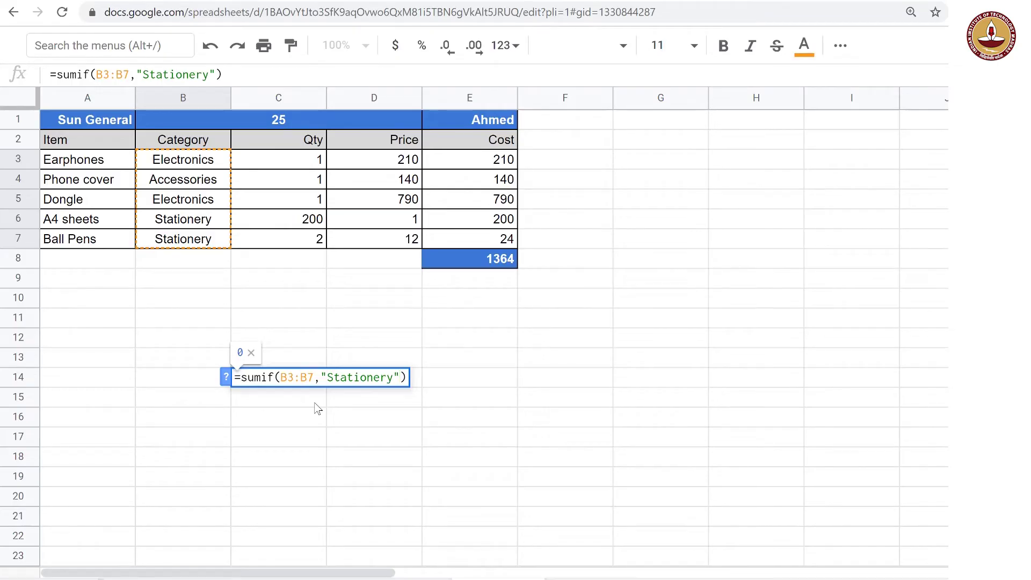
{"action": "type", "text": ","}
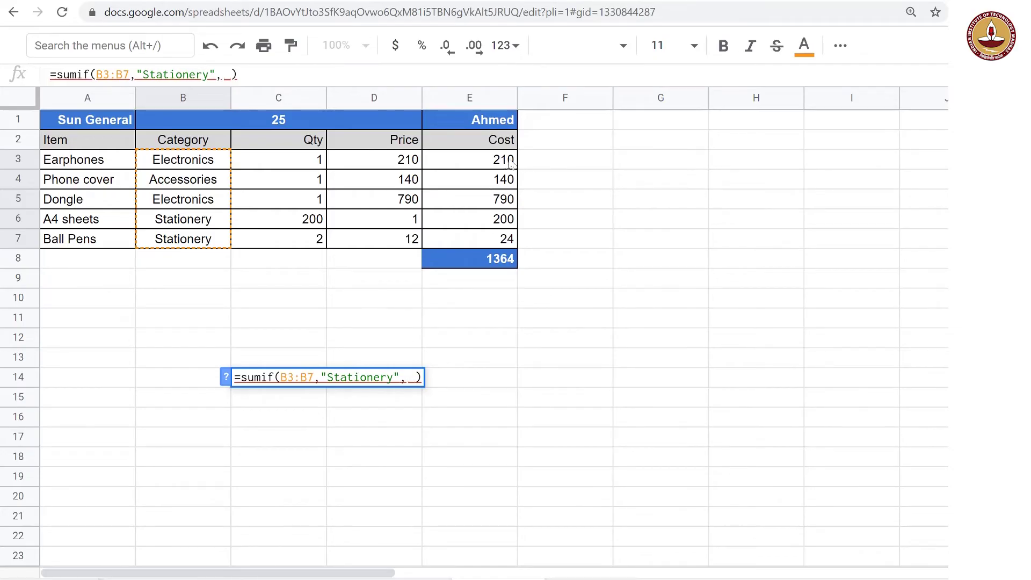
{"action": "left_click_drag", "start_coordinate": [502, 164], "coordinate": [509, 246]}
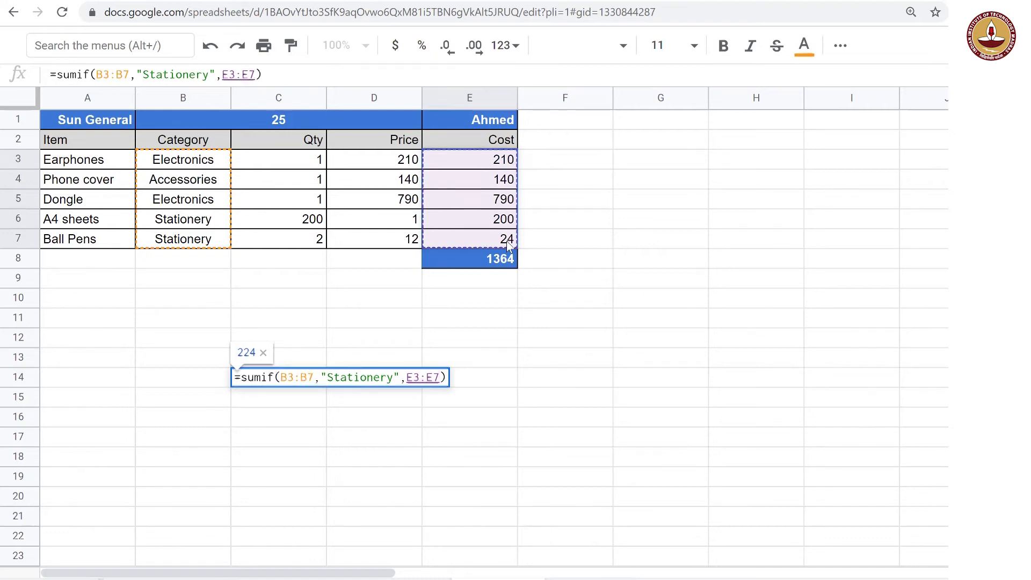
{"action": "key", "text": "Return"}
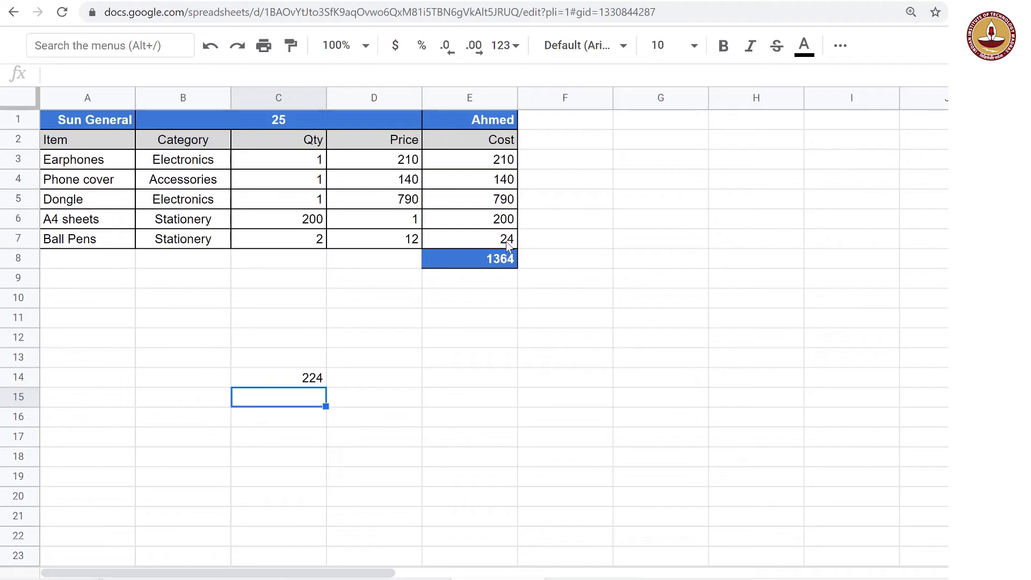
Step: Change the C14 SUMIF criterion to "Electronics", giving a total of 1000
{"action": "left_click", "coordinate": [306, 383]}
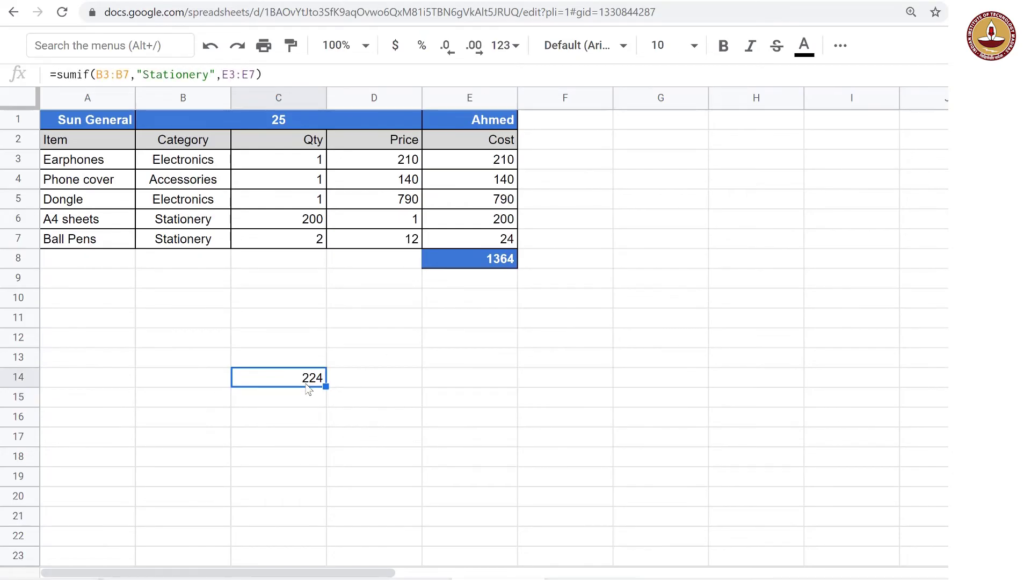
{"action": "double_click", "coordinate": [308, 388]}
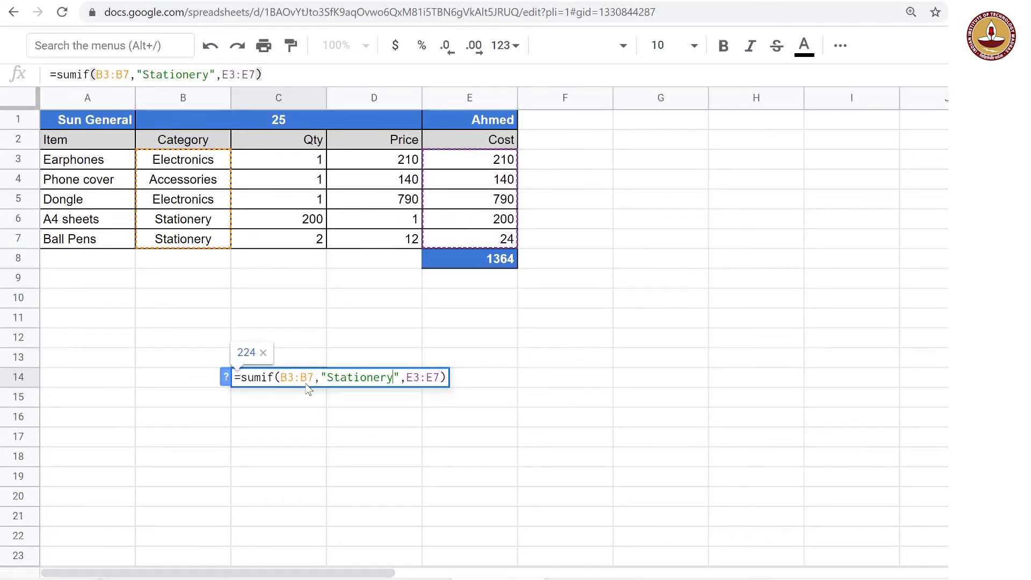
{"action": "key", "text": "shift+Left"}
{"action": "key", "text": "shift+Left"}
{"action": "key", "text": "shift+Left"}
{"action": "key", "text": "shift+Left"}
{"action": "key", "text": "shift+Left"}
{"action": "key", "text": "shift+Left"}
{"action": "key", "text": "shift+Left"}
{"action": "key", "text": "shift+Left"}
{"action": "key", "text": "shift+Left"}
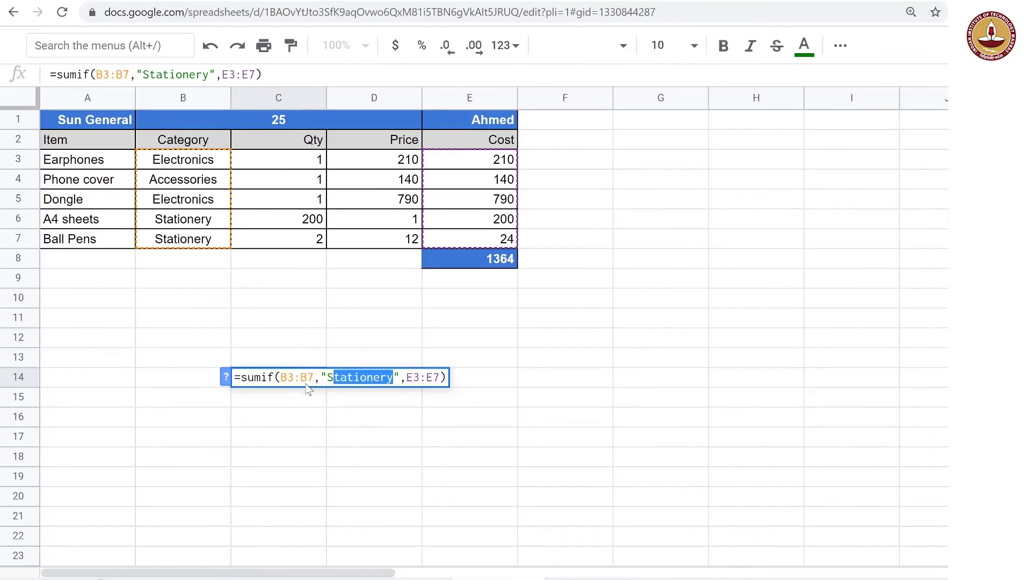
{"action": "key", "text": "shift+Left"}
{"action": "type", "text": "Elect"}
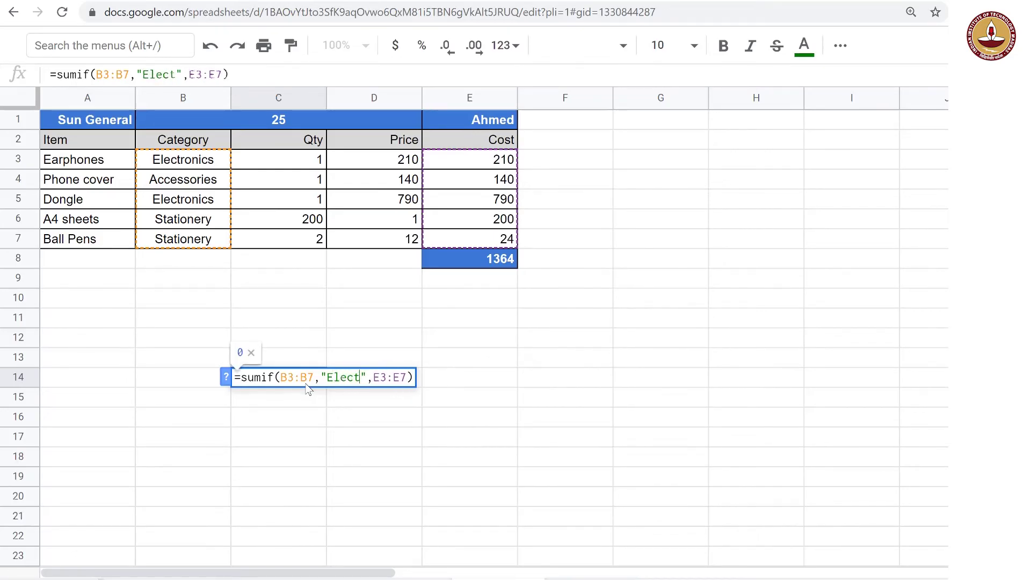
{"action": "type", "text": "ronics"}
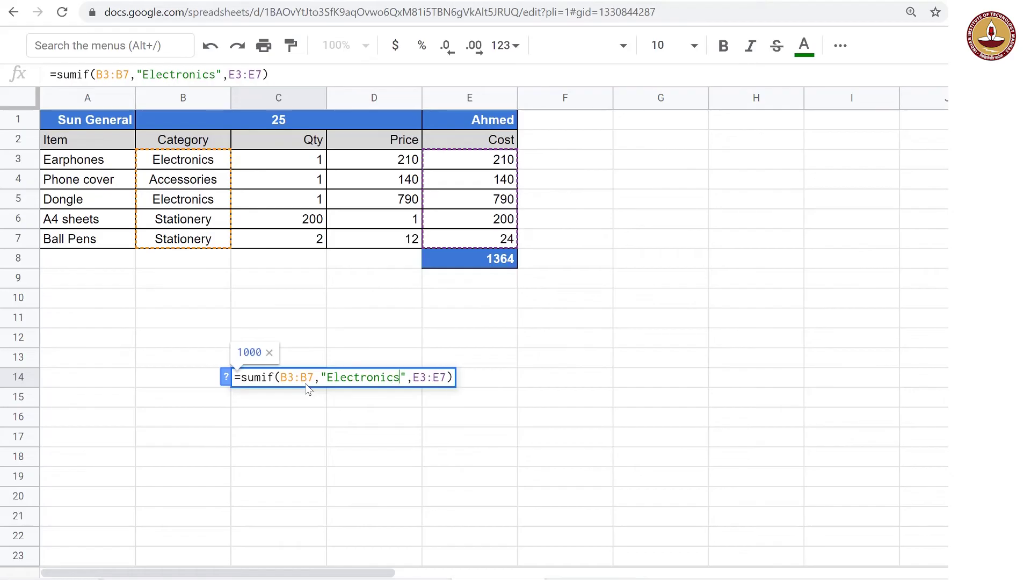
{"action": "key", "text": "Return"}
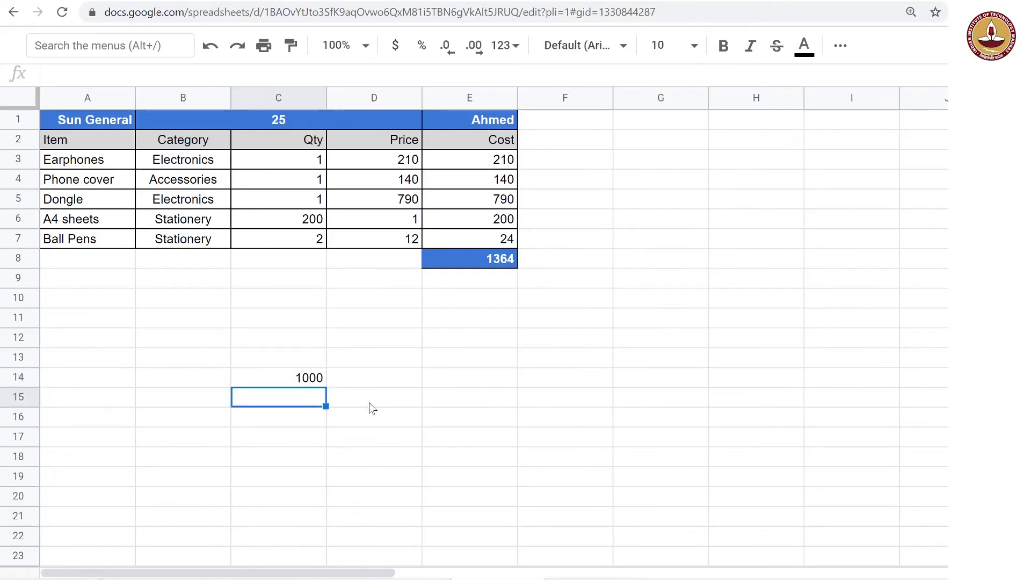
Step: Check the cost formulas in E3 and E5, then reopen C14's formula for editing
{"action": "left_click", "coordinate": [498, 160]}
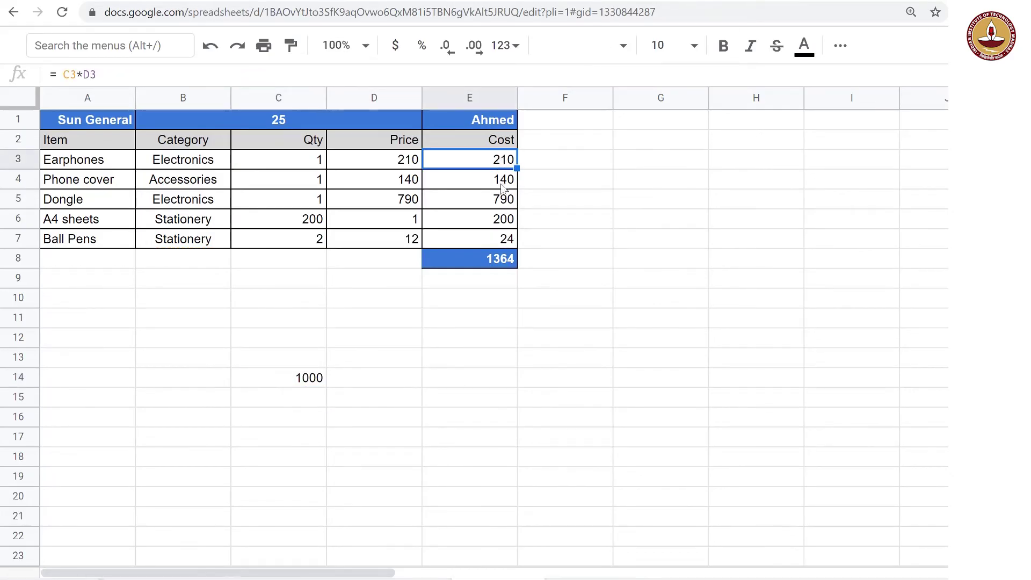
{"action": "left_click", "coordinate": [501, 201]}
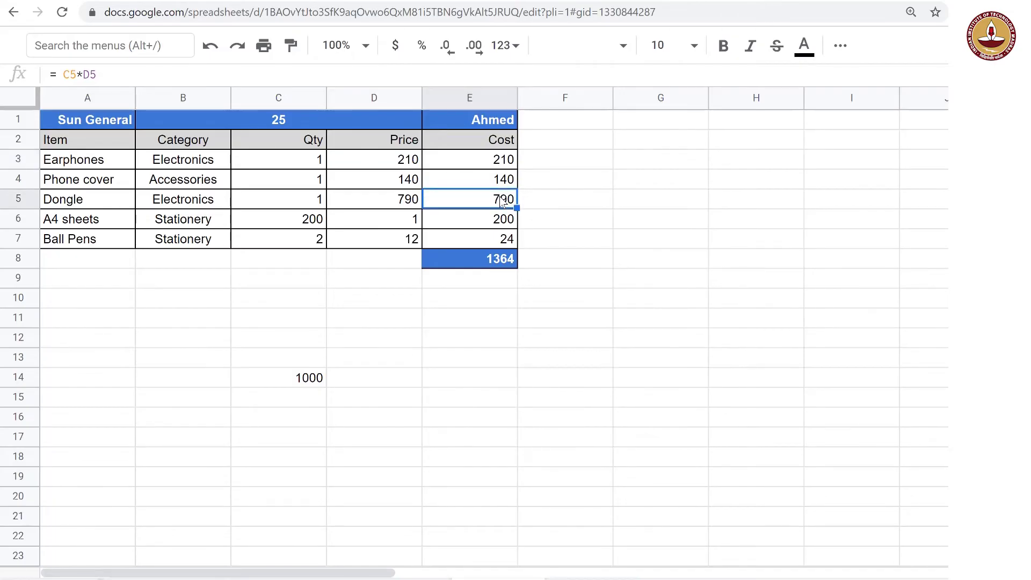
{"action": "left_click", "coordinate": [308, 382]}
{"action": "double_click", "coordinate": [307, 382]}
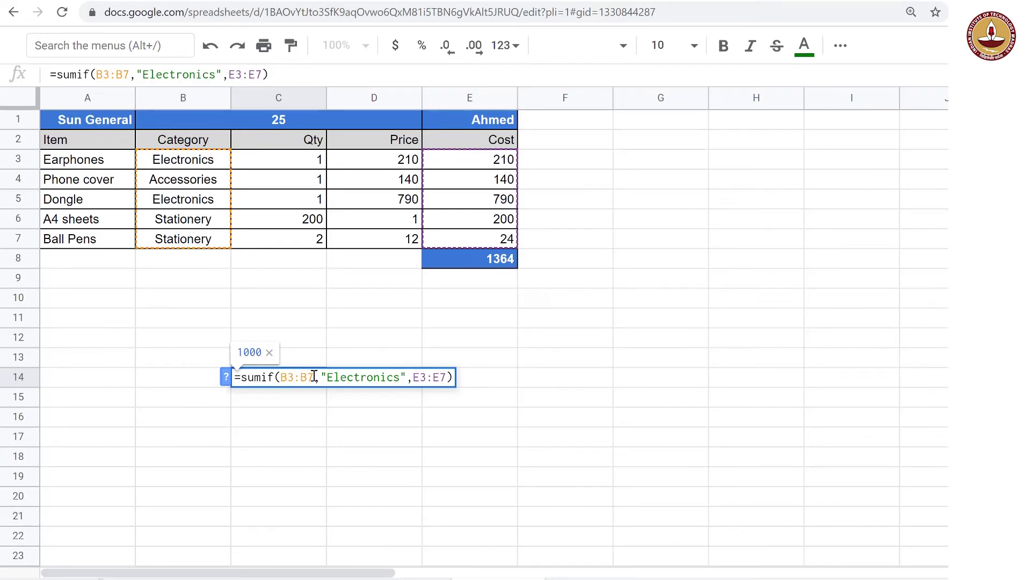
Step: Rewrite C14 as =sumif(C3:C7,1,E3:E7), totalling 1140 for quantity-1 items
{"action": "left_click_drag", "start_coordinate": [314, 376], "coordinate": [285, 379]}
{"action": "key", "text": "BackSpace"}
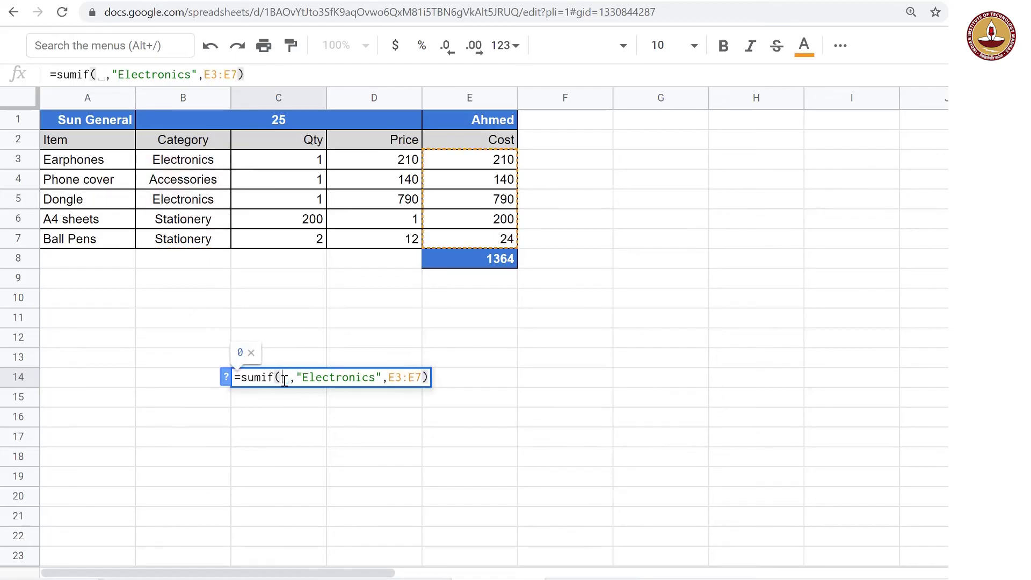
{"action": "left_click_drag", "start_coordinate": [302, 160], "coordinate": [306, 236]}
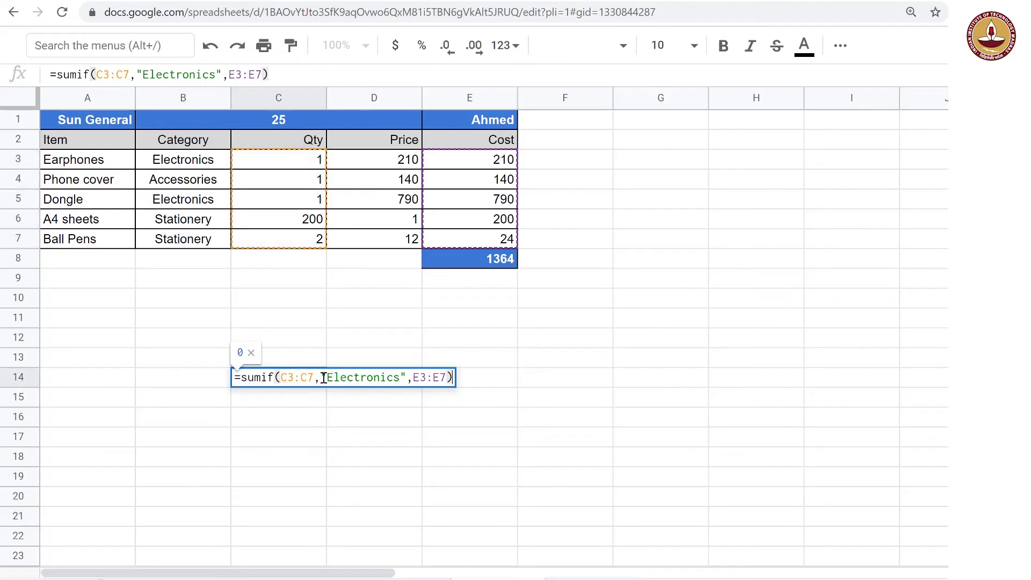
{"action": "left_click_drag", "start_coordinate": [322, 378], "coordinate": [405, 383]}
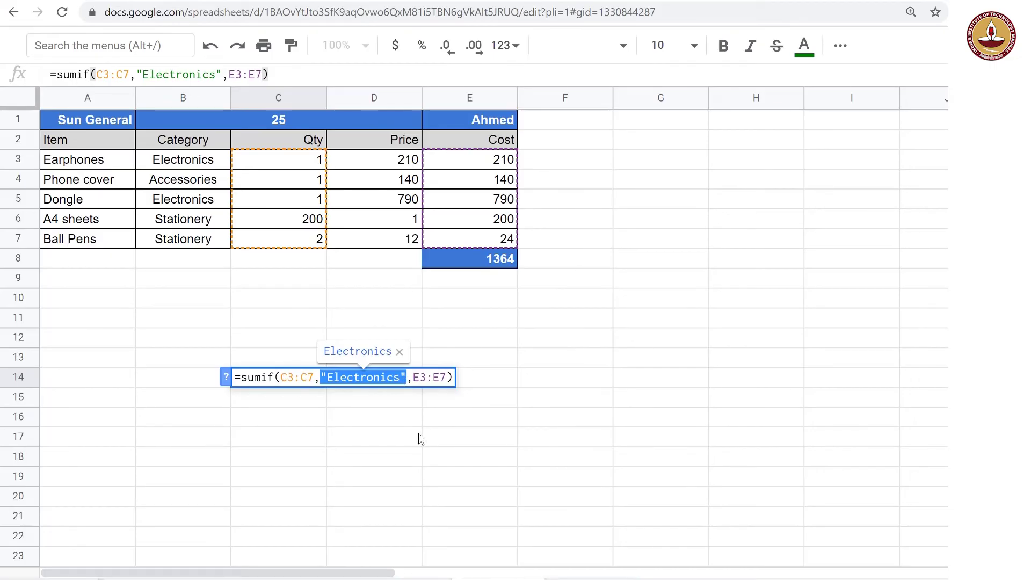
{"action": "type", "text": "1"}
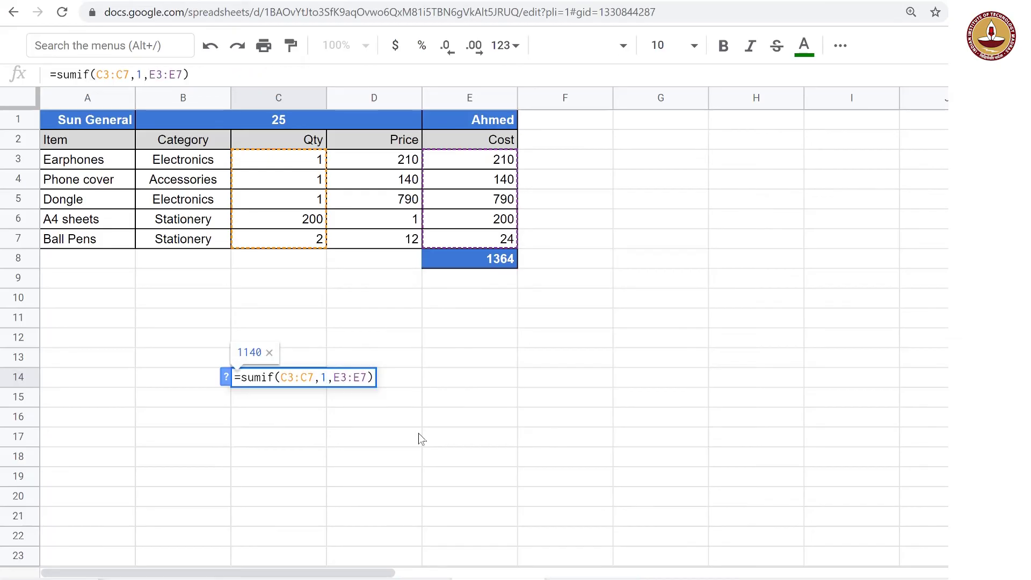
{"action": "key", "text": "Return"}
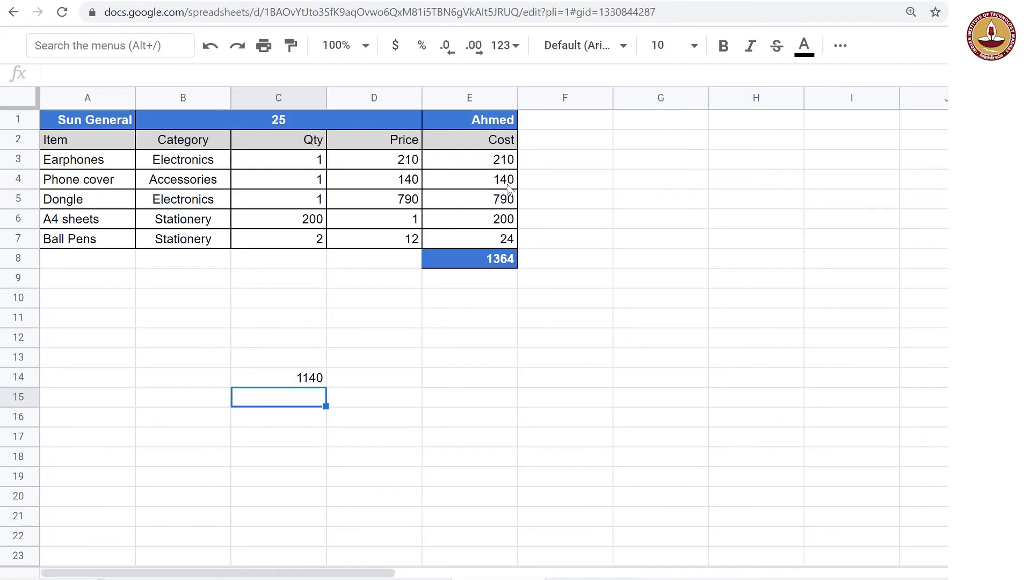
Step: Change the C14 criterion from 1 to an unquoted >1, which causes a parse error
{"action": "left_click", "coordinate": [307, 382]}
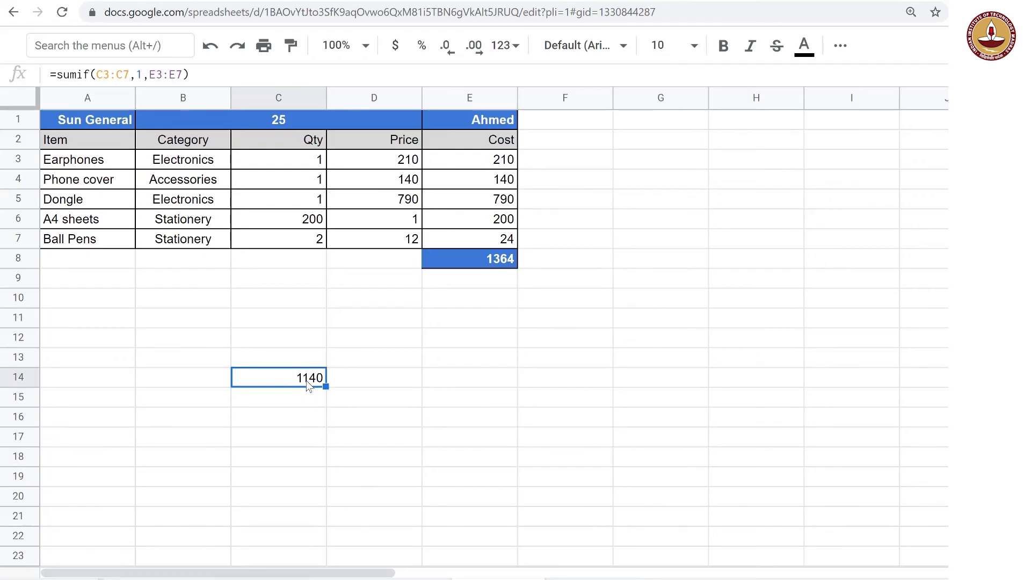
{"action": "double_click", "coordinate": [307, 382]}
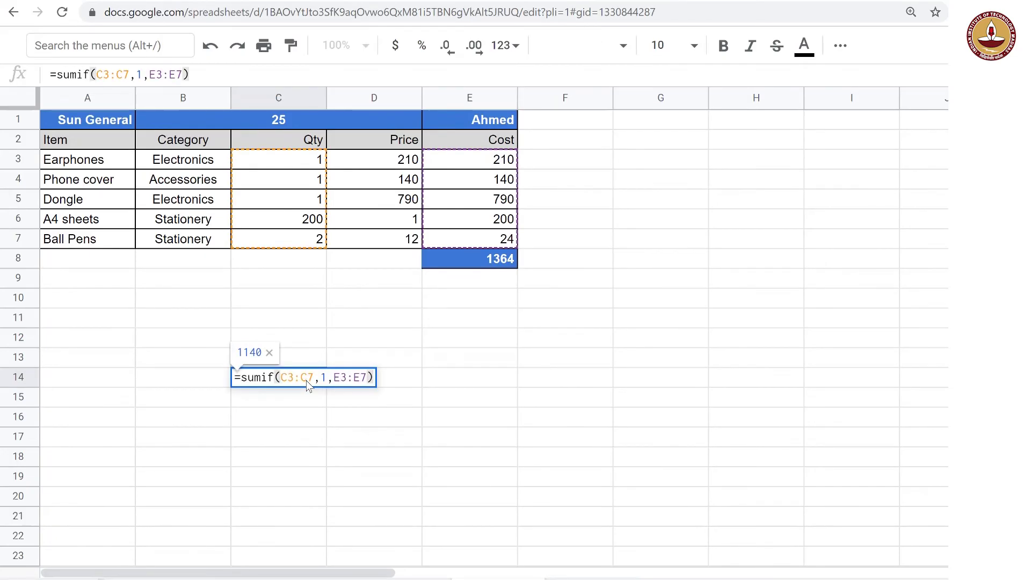
{"action": "key", "text": "Left"}
{"action": "key", "text": "Left"}
{"action": "key", "text": "Left"}
{"action": "key", "text": "Left"}
{"action": "key", "text": "Left"}
{"action": "key", "text": "Left"}
{"action": "key", "text": "Left"}
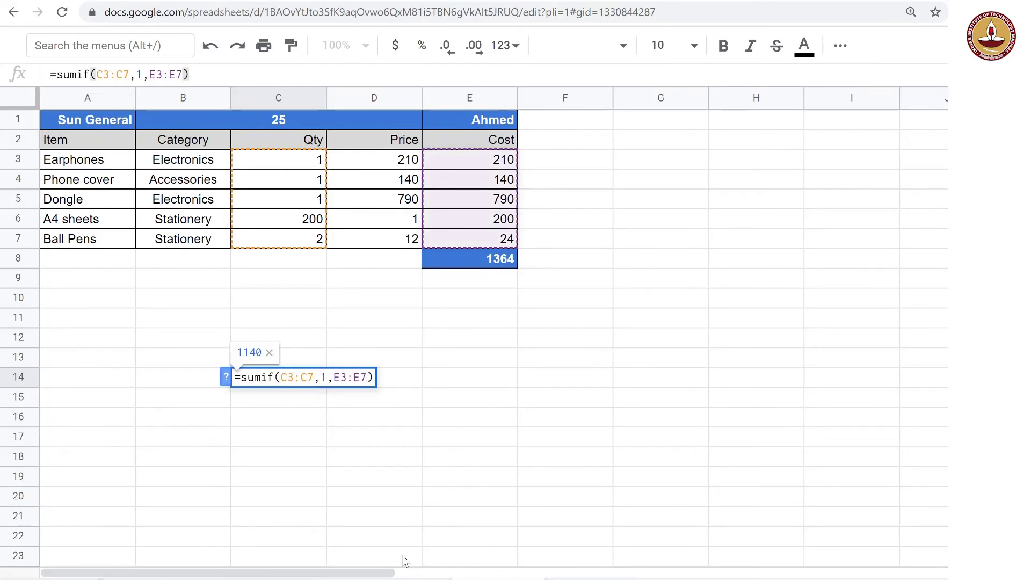
{"action": "key", "text": "BackSpace"}
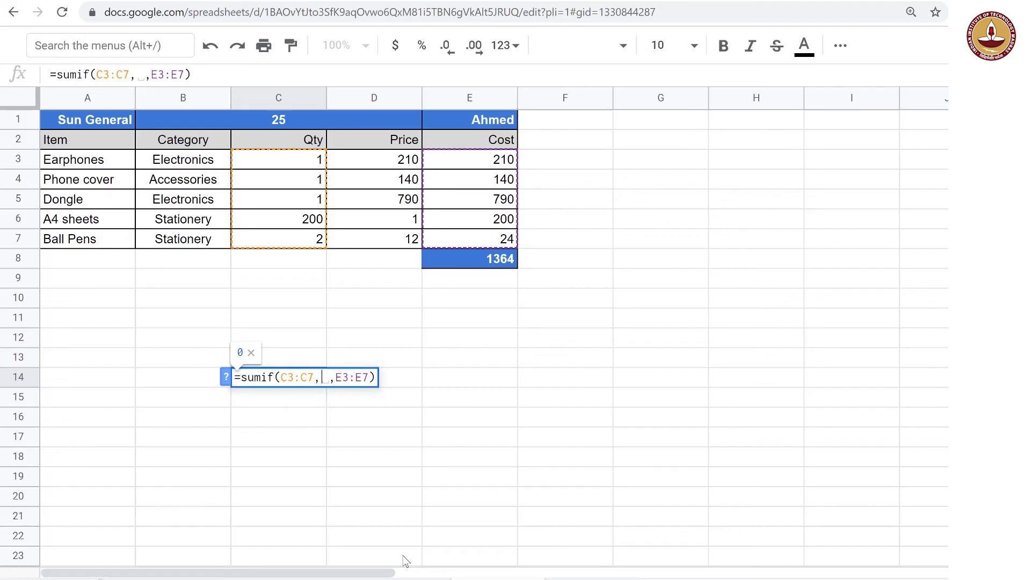
{"action": "type", "text": ">"}
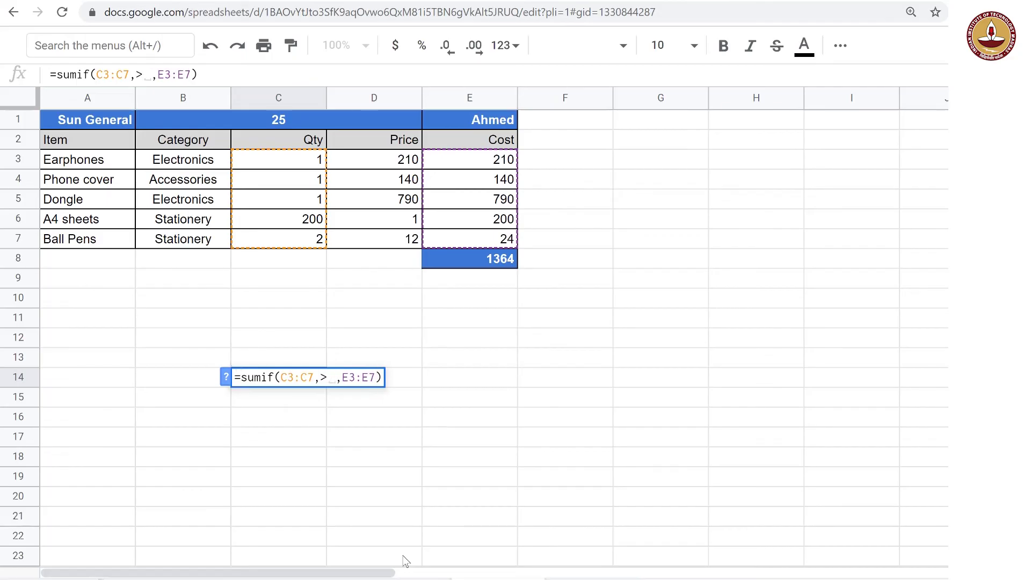
{"action": "key", "text": "Delete"}
{"action": "type", "text": "1"}
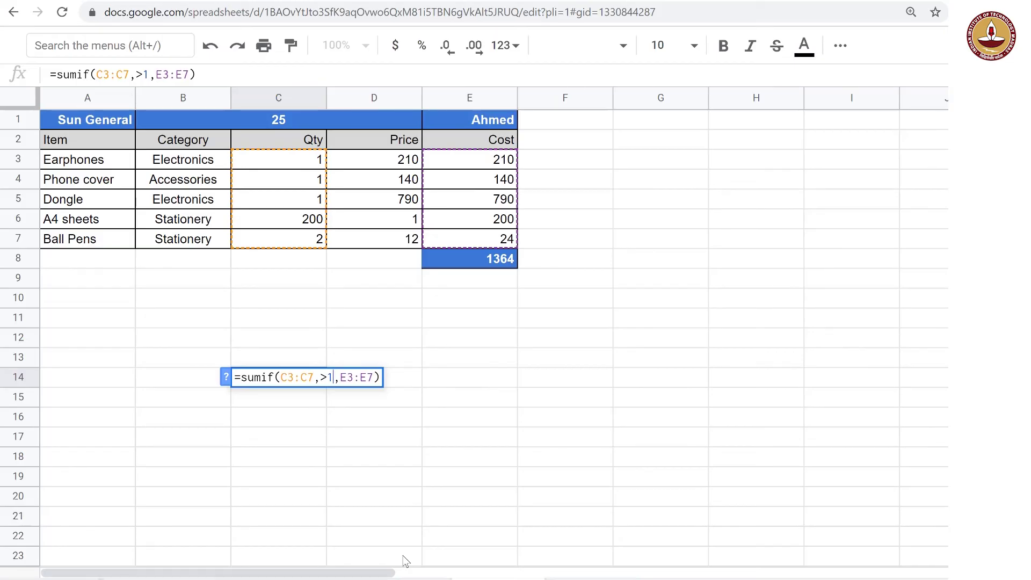
{"action": "key", "text": "Return"}
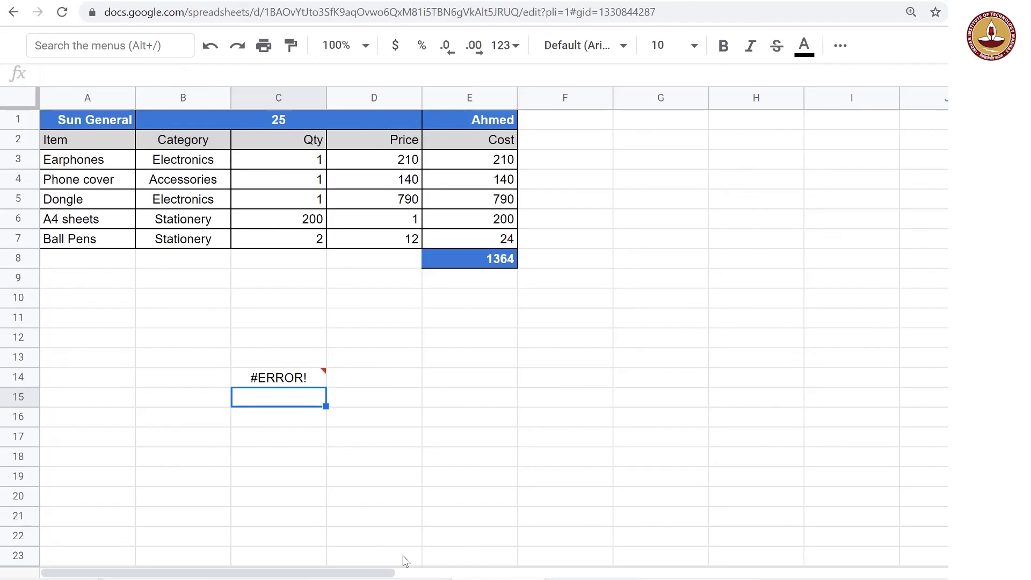
Step: Wrap the criterion in quotes as ">1" so C14 totals 224
{"action": "left_click", "coordinate": [310, 384]}
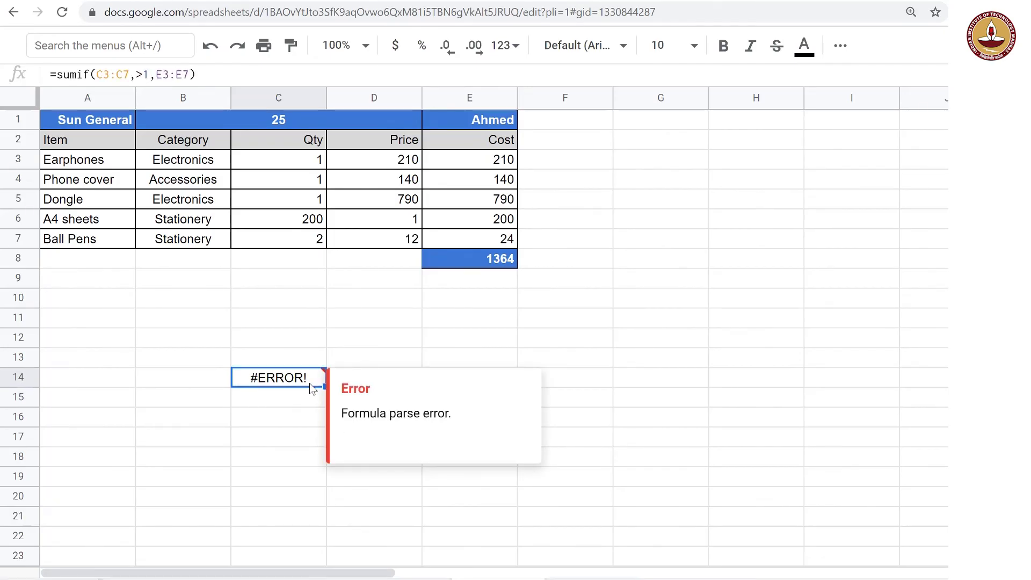
{"action": "double_click", "coordinate": [309, 382]}
{"action": "key", "text": "Left"}
{"action": "key", "text": "Left"}
{"action": "key", "text": "Left"}
{"action": "key", "text": "Left"}
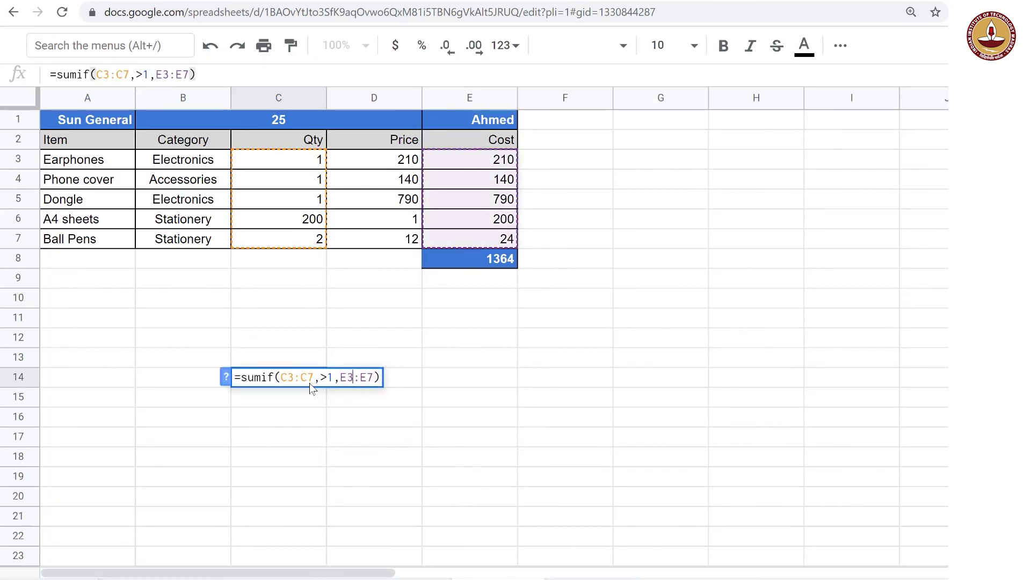
{"action": "key", "text": "Left"}
{"action": "key", "text": "Left"}
{"action": "key", "text": "Left"}
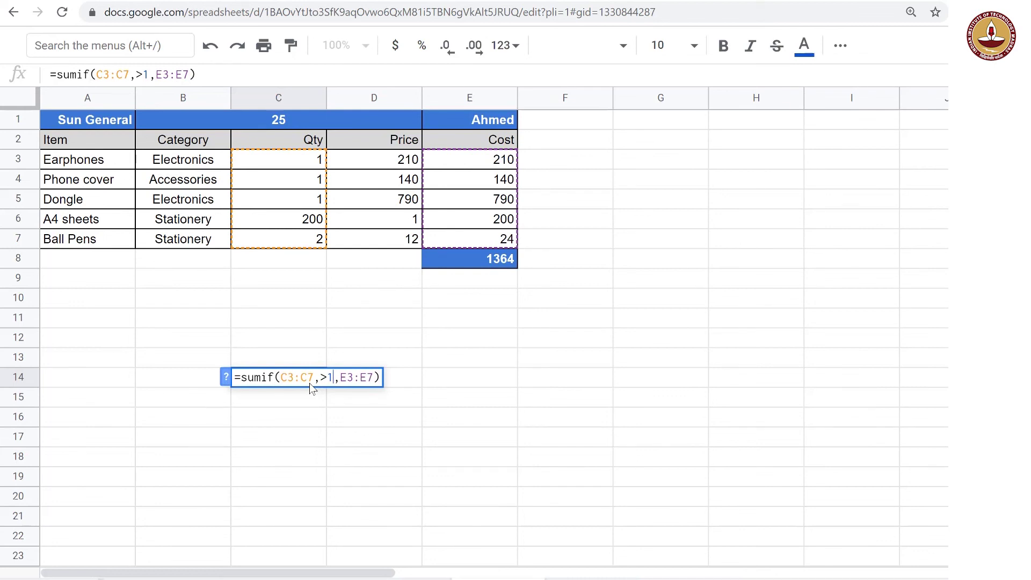
{"action": "type", "text": "\""}
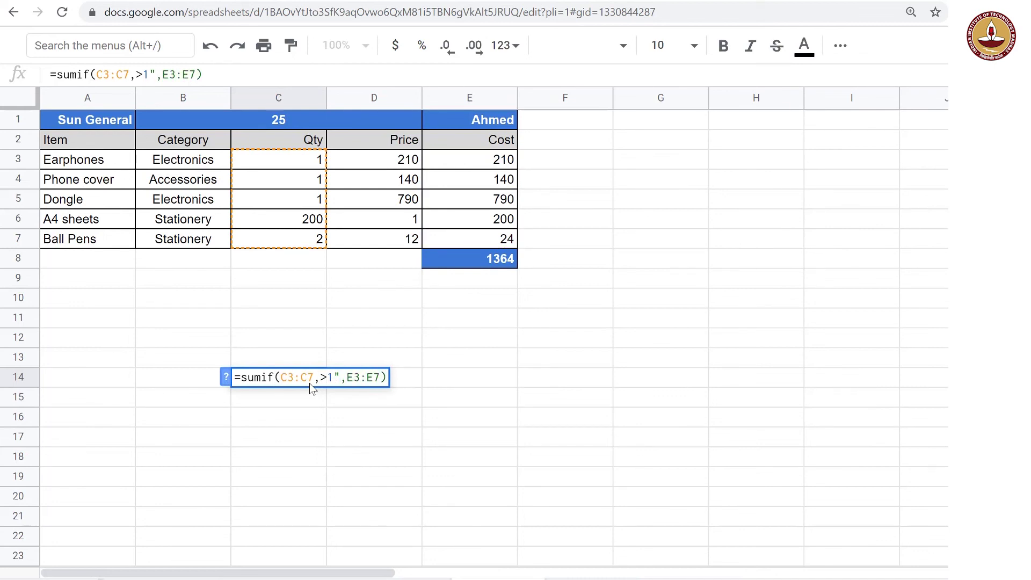
{"action": "key", "text": "Left"}
{"action": "key", "text": "Left"}
{"action": "key", "text": "Left"}
{"action": "type", "text": "\""}
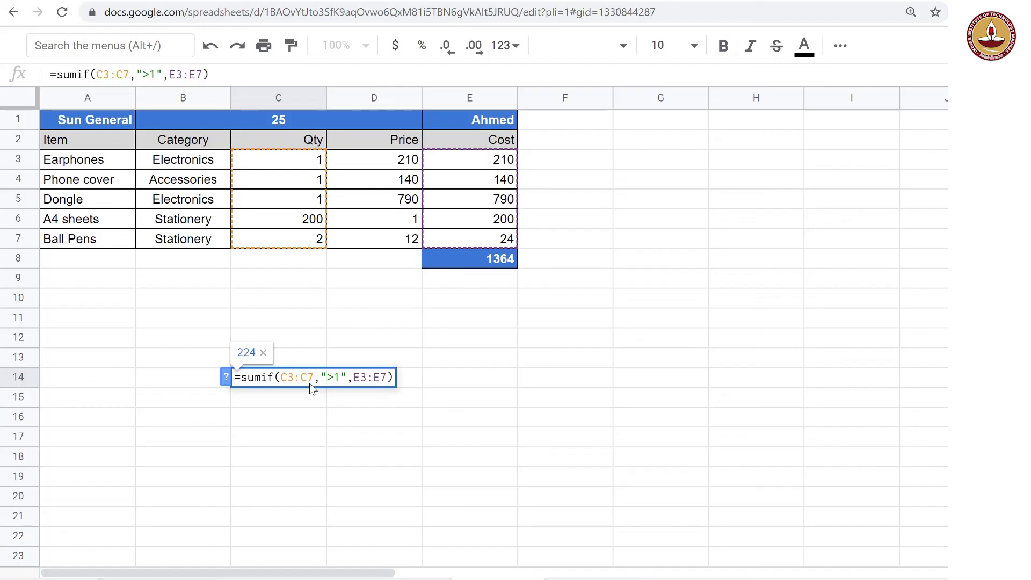
{"action": "key", "text": "Return"}
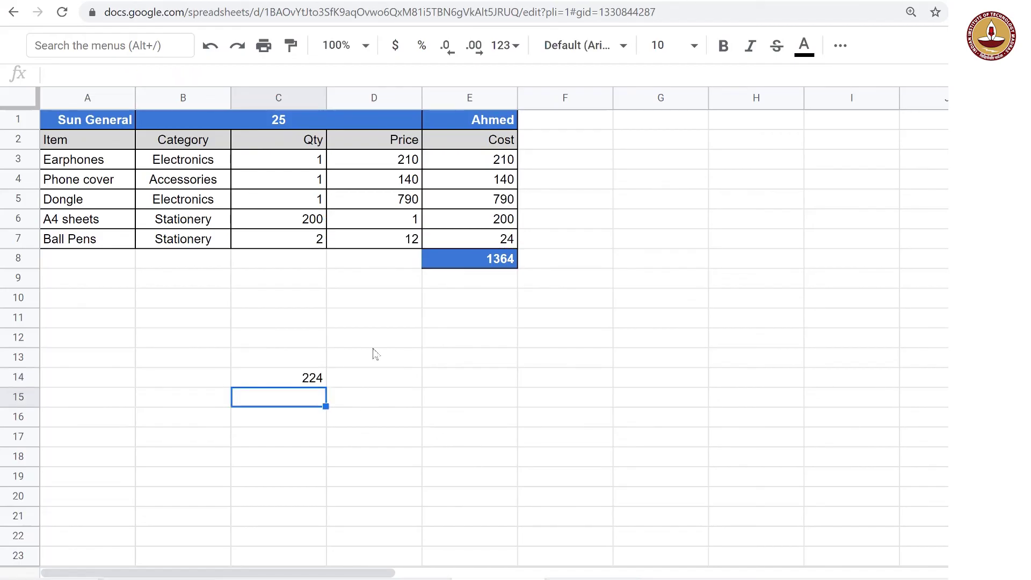
{"action": "left_click", "coordinate": [490, 229]}
{"action": "left_click_drag", "start_coordinate": [490, 229], "coordinate": [490, 233]}
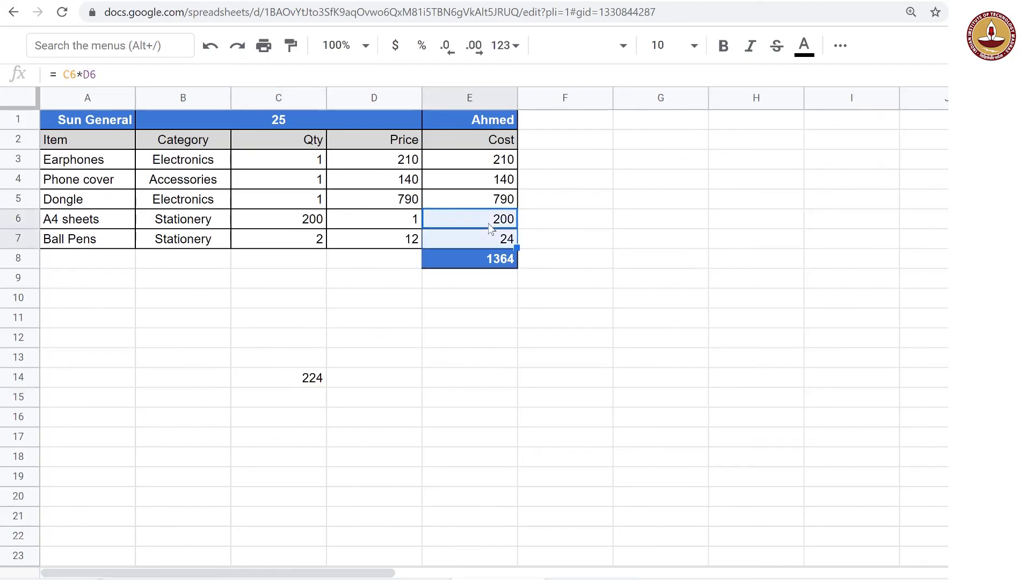
{"action": "left_click", "coordinate": [311, 218]}
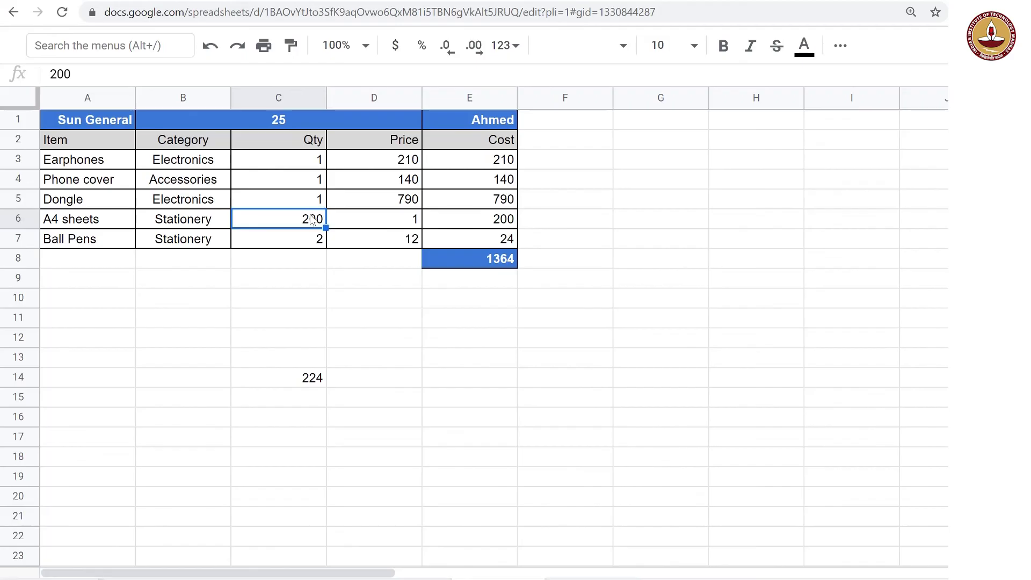
{"action": "key", "text": "shift+Down"}
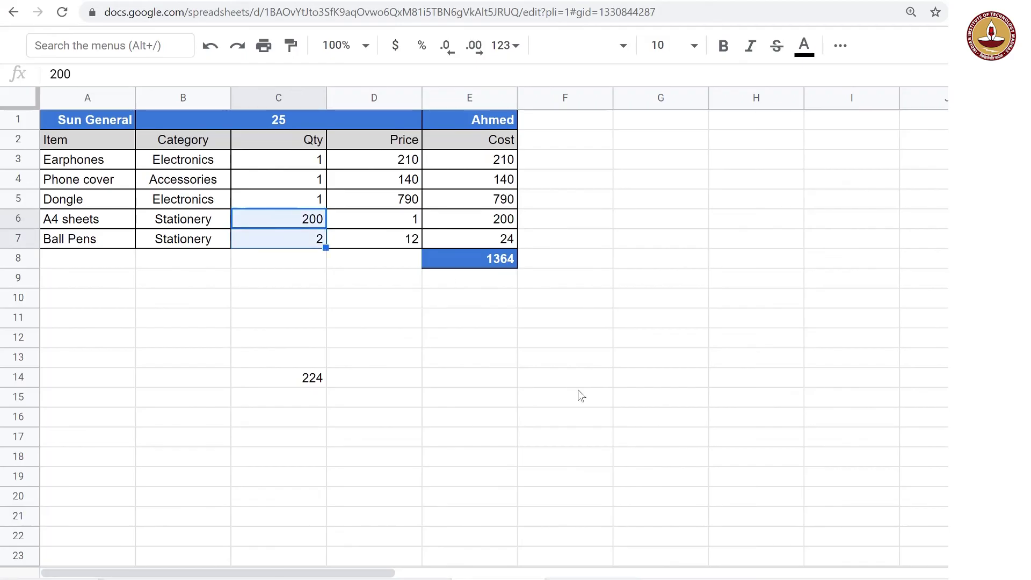
{"action": "left_click", "coordinate": [348, 385]}
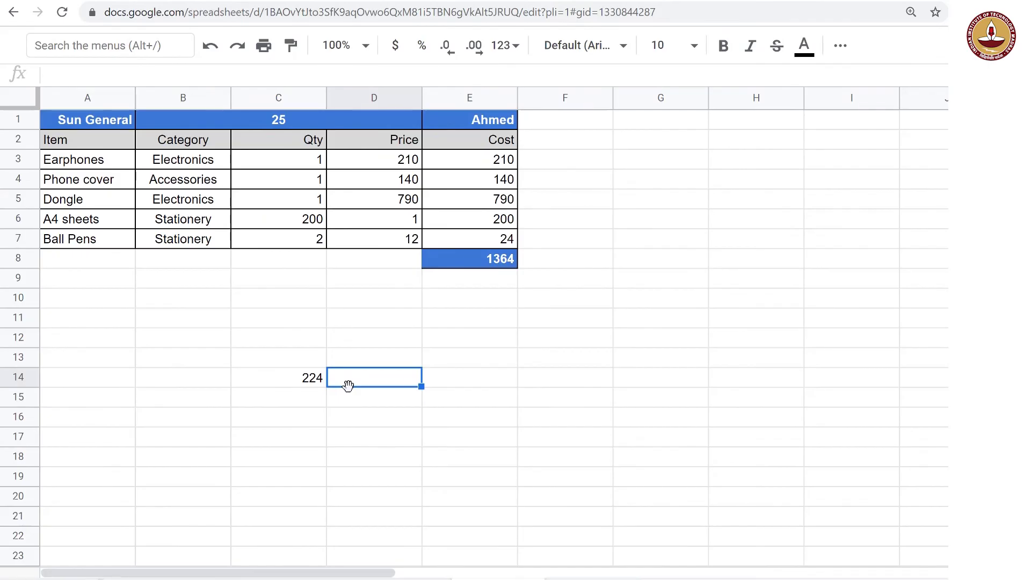